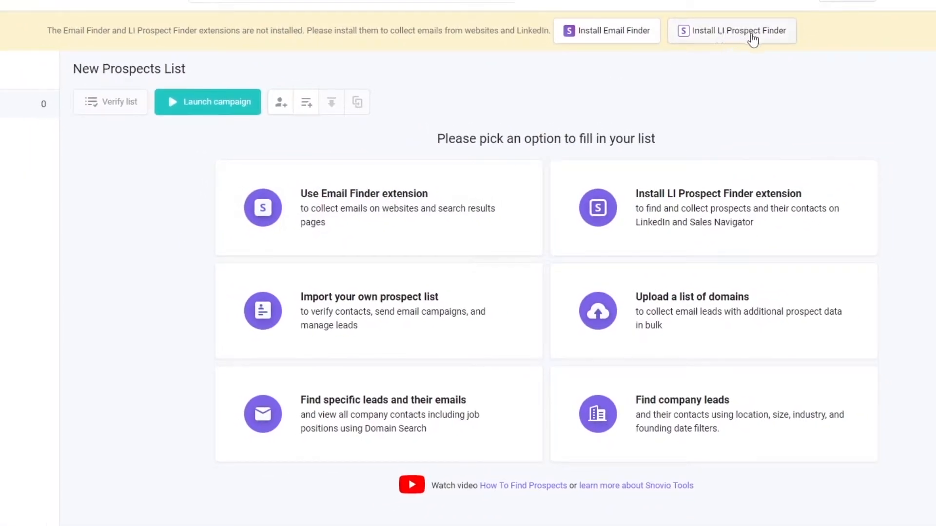
Install the Email Finder by Snov.io extension from the Chrome Web Store and dismiss the features overview video
click(390, 201)
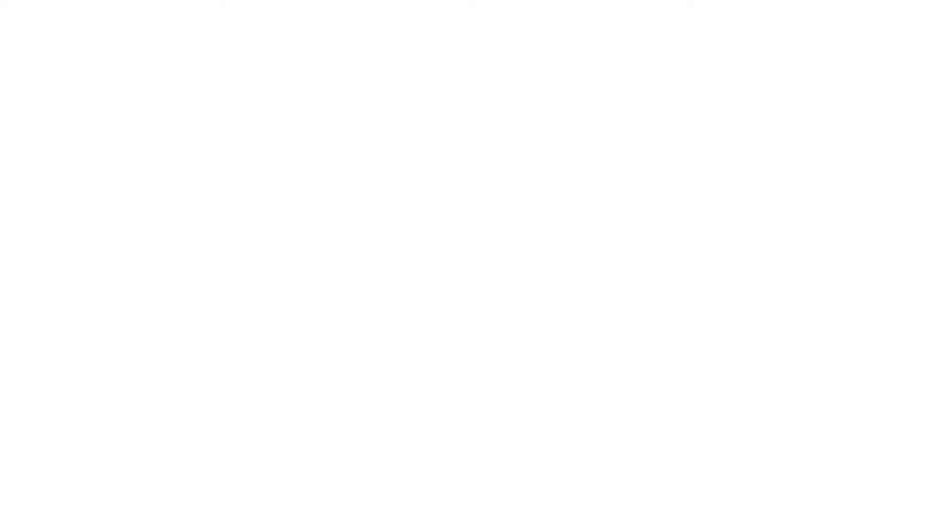
click(672, 95)
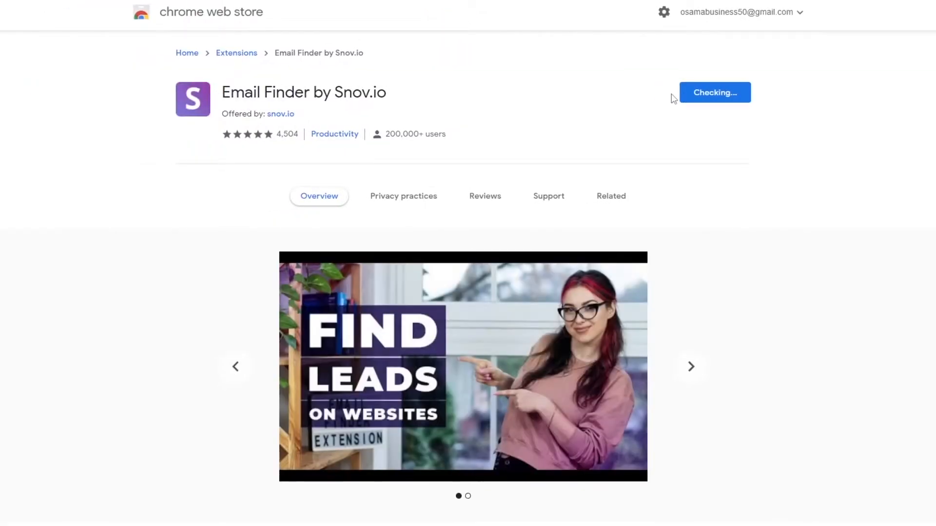
click(499, 95)
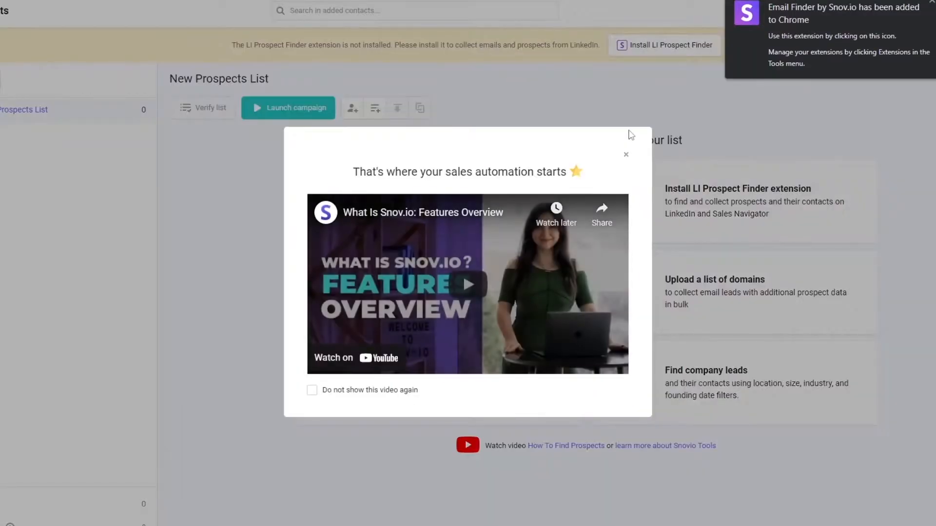
click(626, 155)
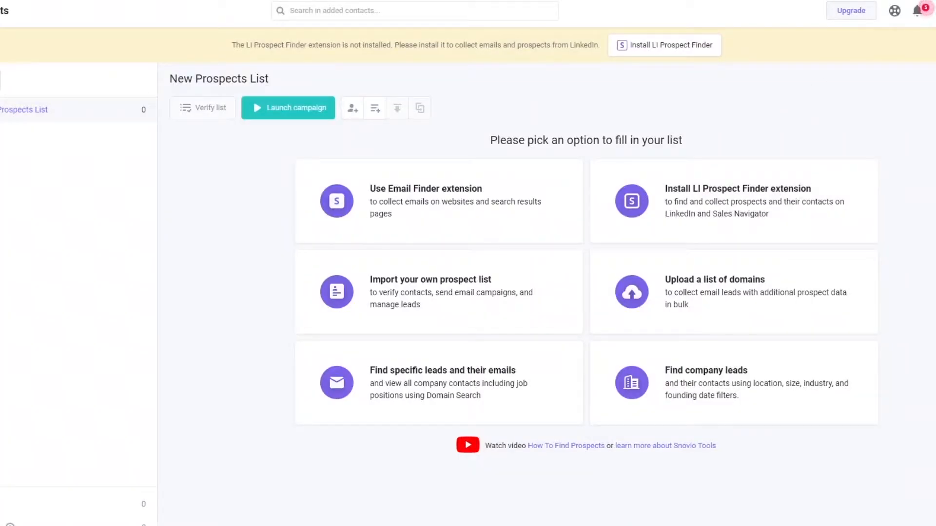
Pin the Email Finder by Snov.io extension to the browser toolbar
click(933, 1)
click(925, 63)
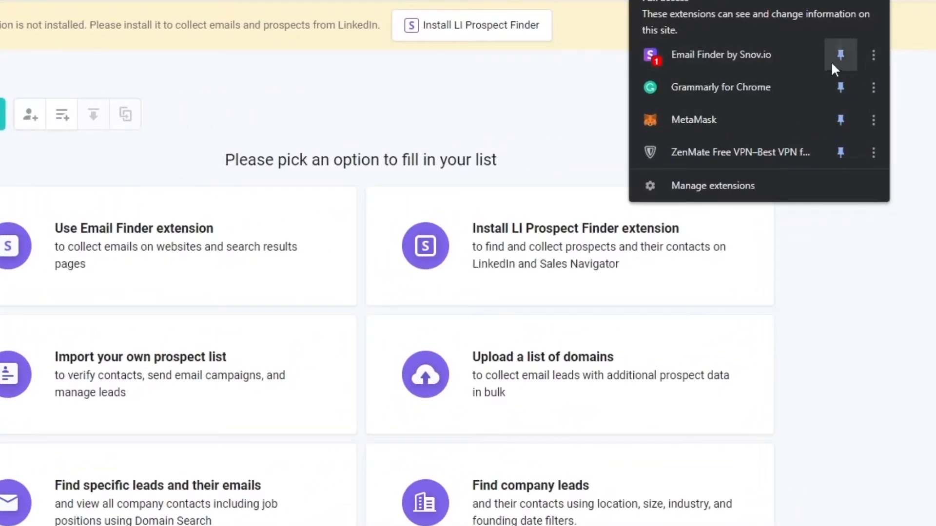
click(896, 83)
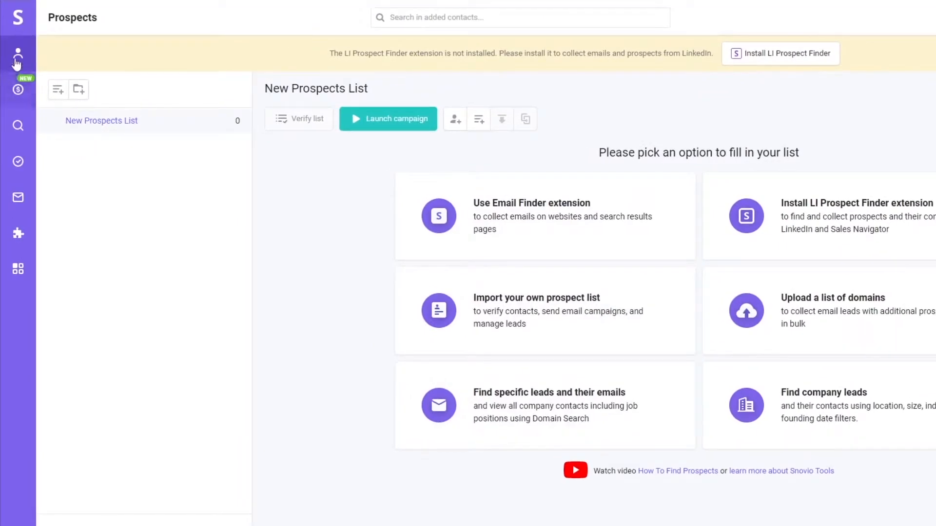
Look over the tools offered under Find Leads, Verify Emails, Email Drip Campaigns and Extensions
mouse_move(17, 63)
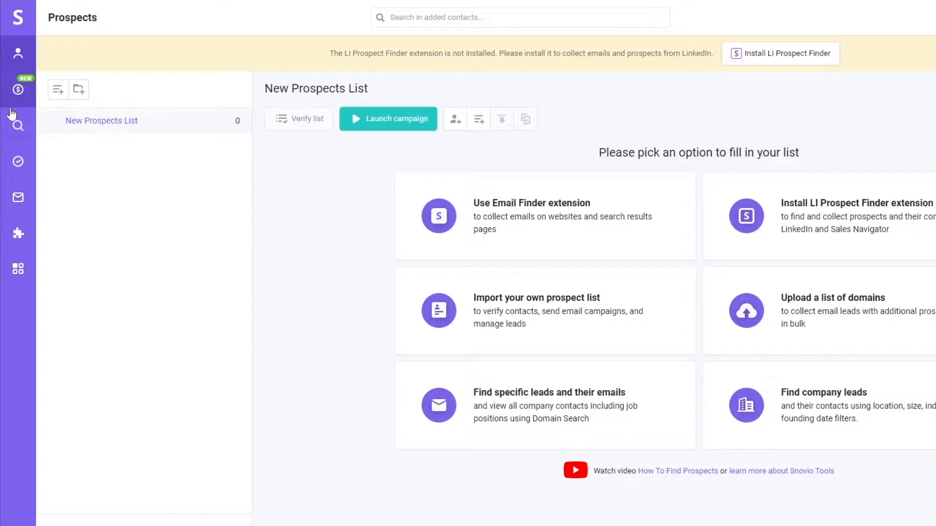
mouse_move(15, 132)
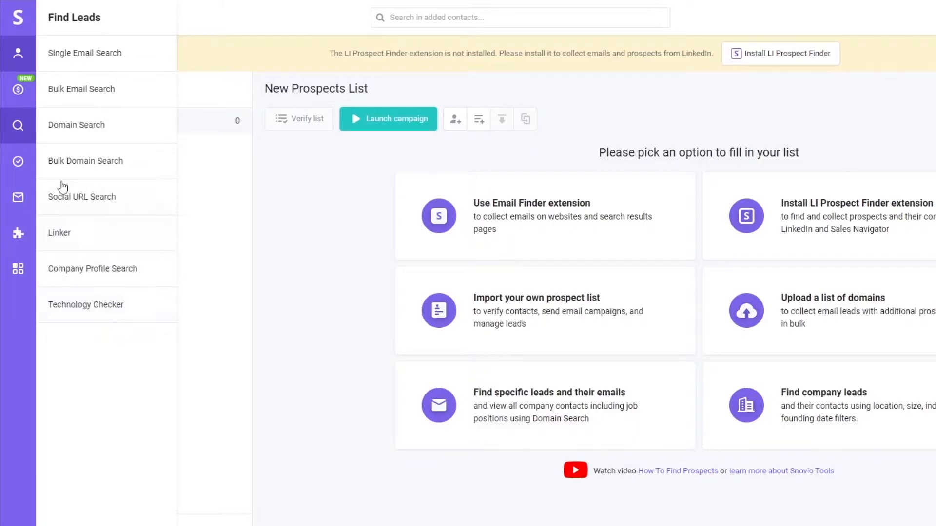
mouse_move(16, 165)
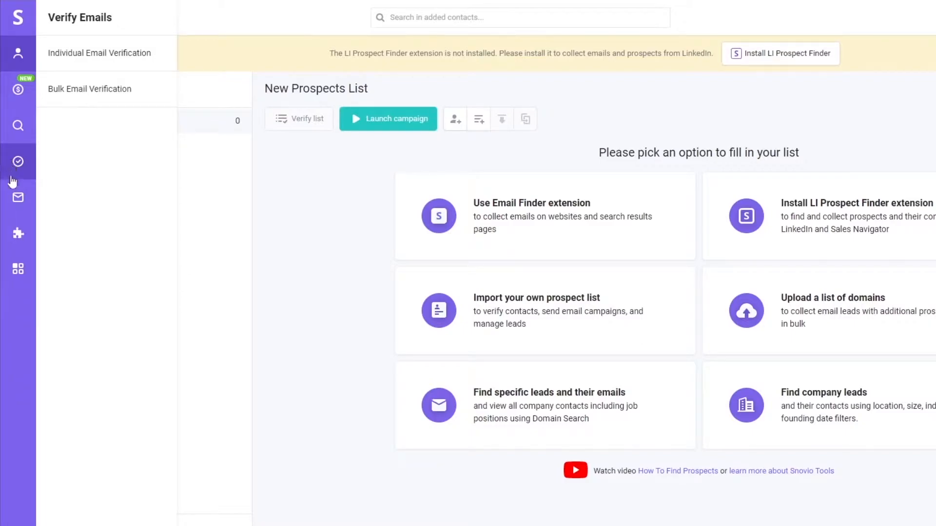
mouse_move(19, 200)
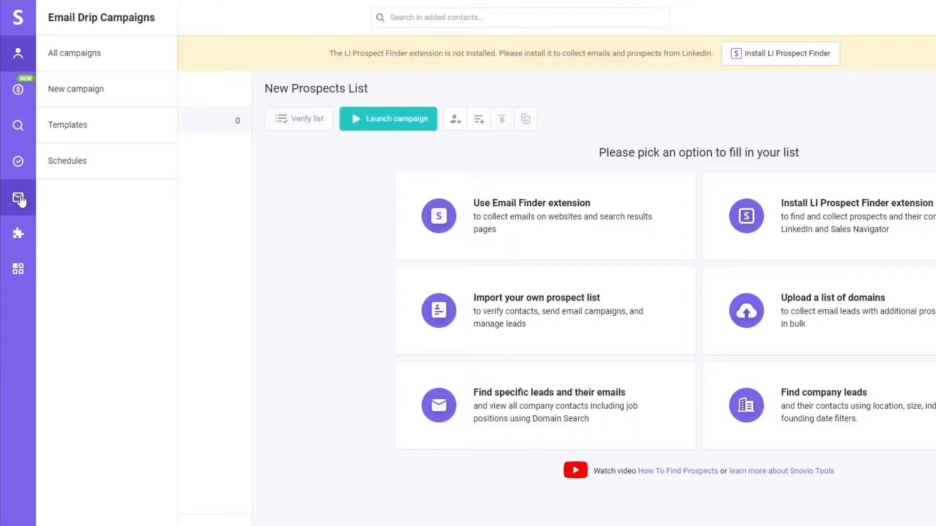
mouse_move(21, 239)
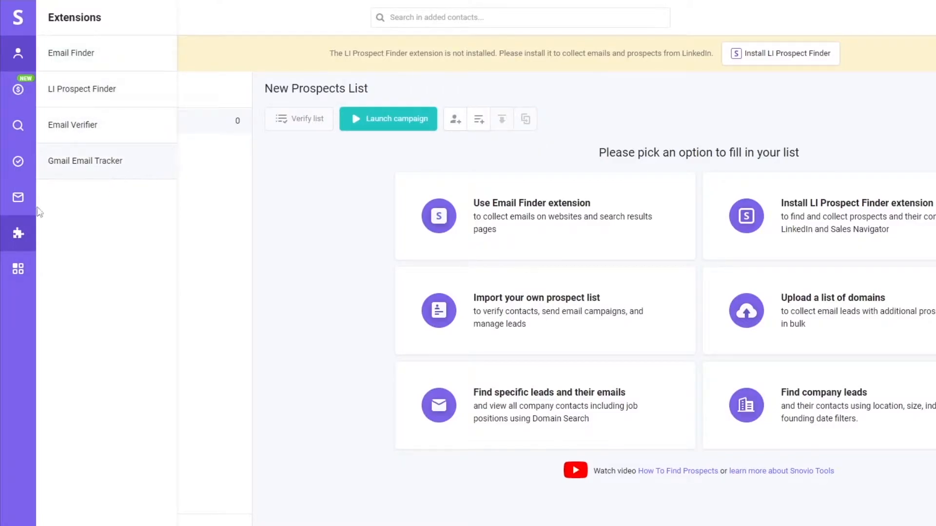
mouse_move(16, 276)
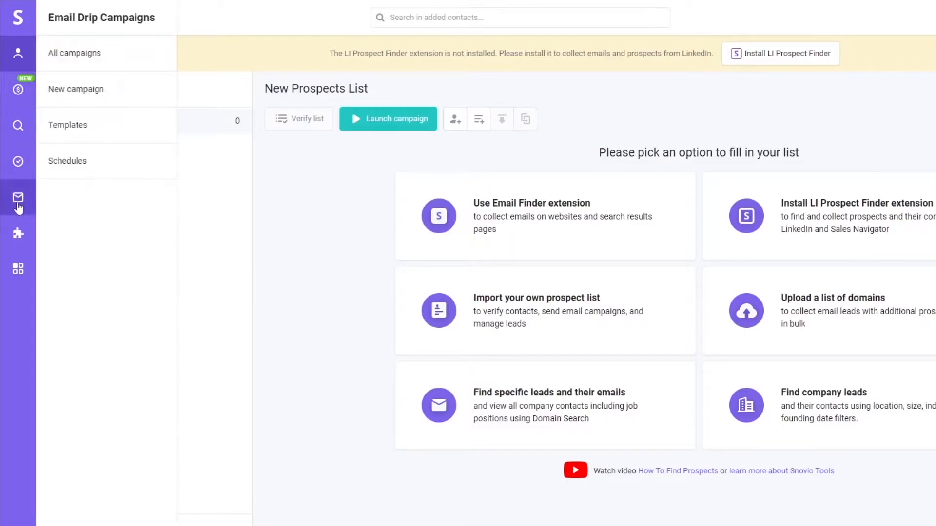
Open the email templates in Email Drip Campaigns and look through the full list for a suitable cold outreach template
click(18, 208)
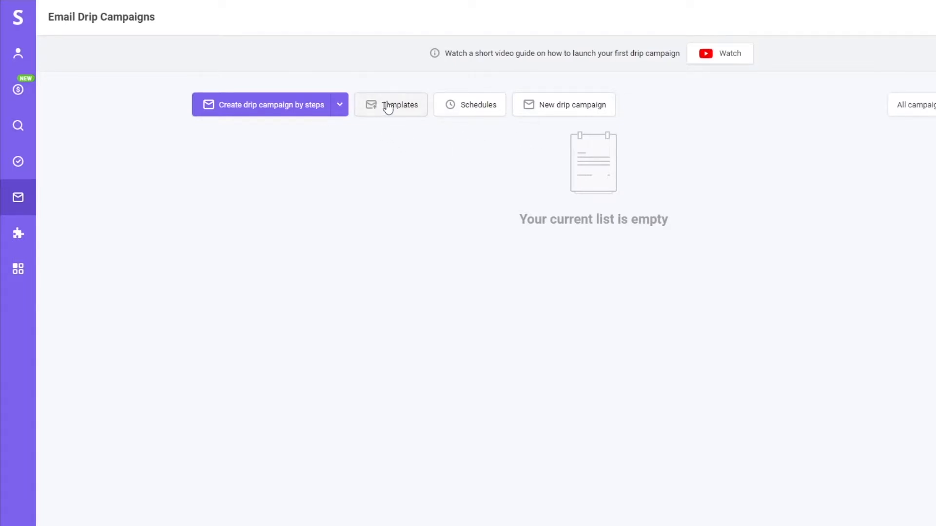
click(403, 99)
scroll(270, 232, down, 1)
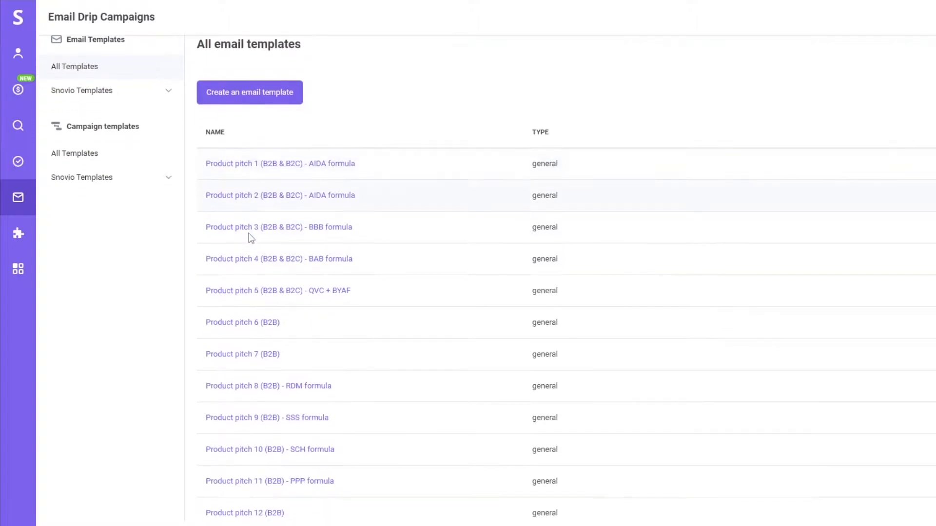
scroll(279, 296, down, 8)
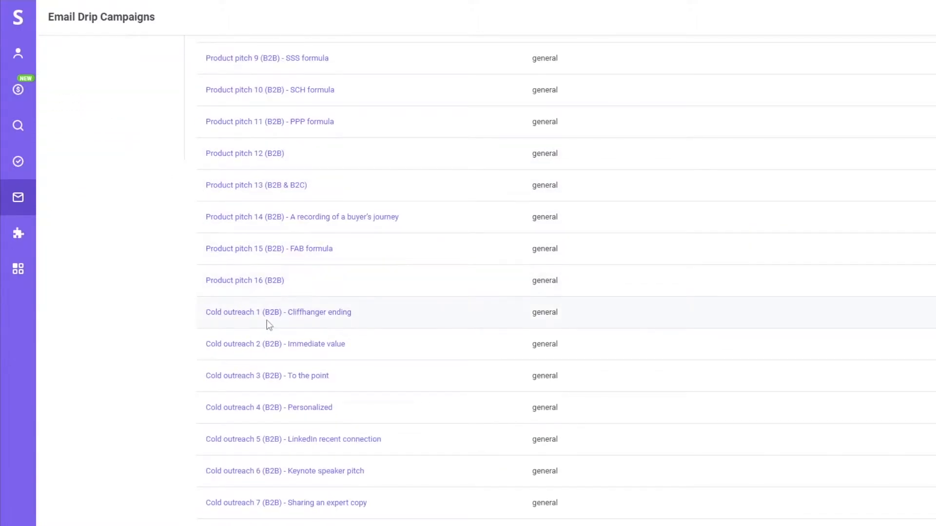
scroll(272, 322, down, 7)
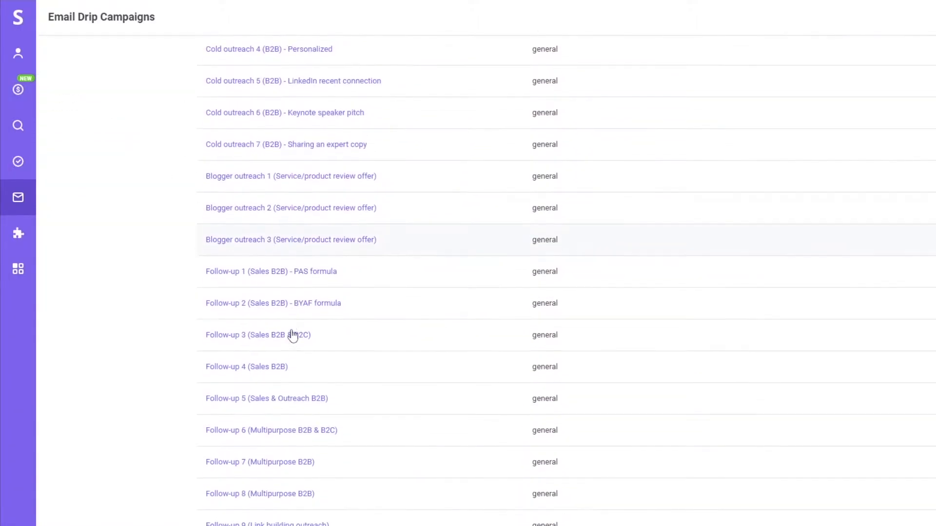
scroll(293, 336, down, 20)
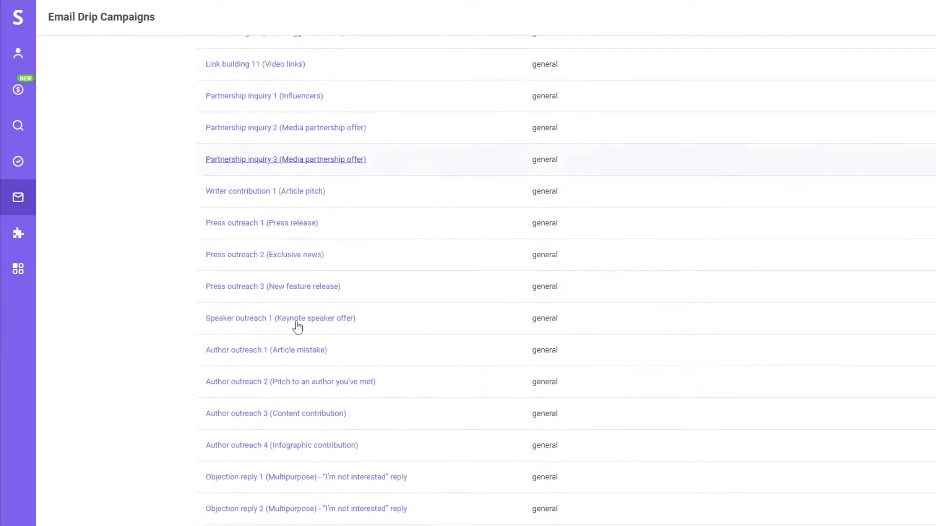
scroll(297, 326, up, 20)
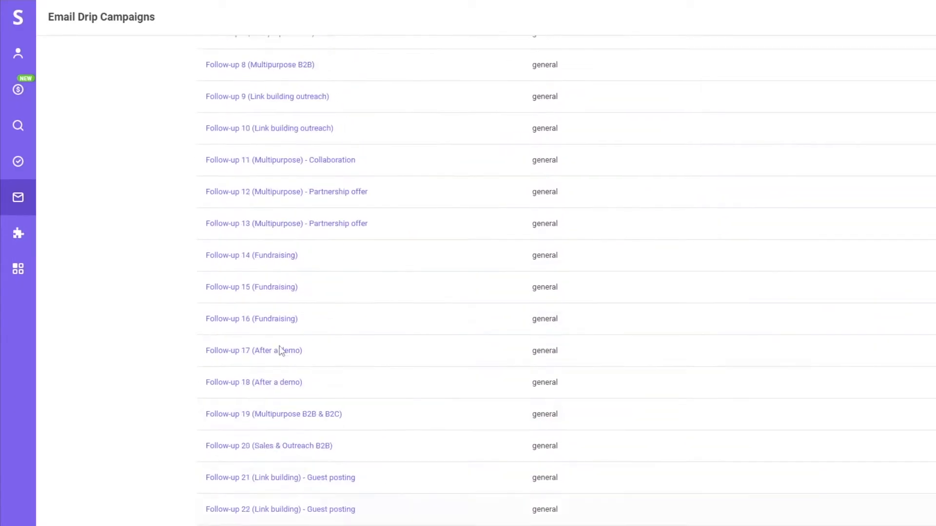
scroll(263, 380, up, 17)
scroll(238, 328, down, 5)
scroll(237, 341, down, 6)
scroll(235, 335, up, 11)
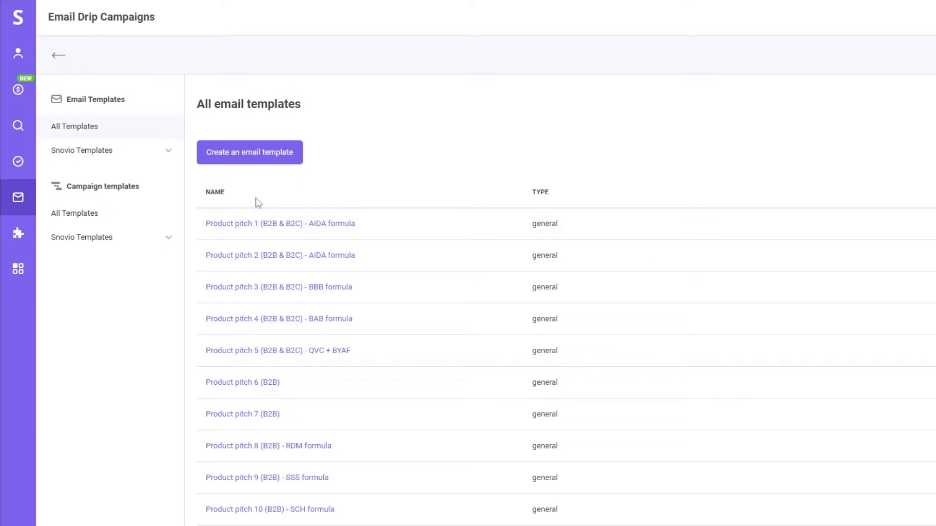
scroll(259, 203, down, 8)
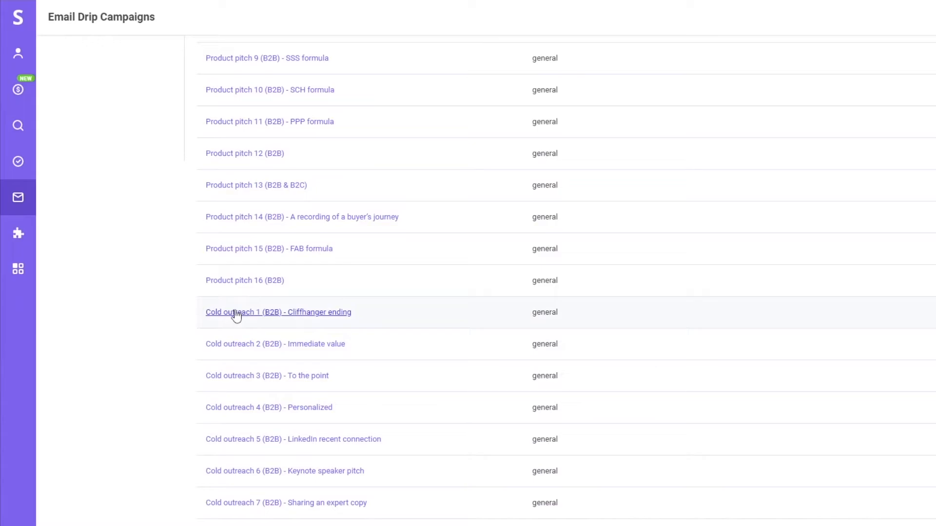
scroll(264, 326, down, 2)
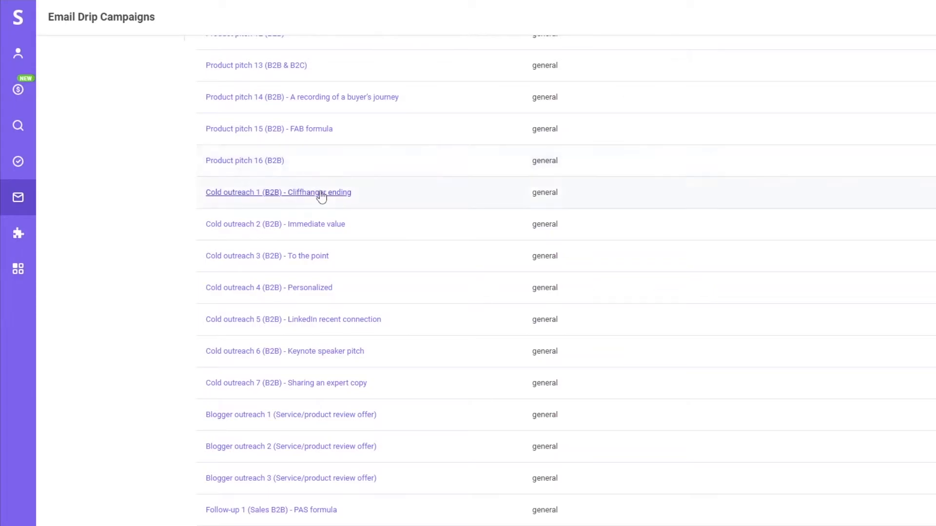
View the "Cold outreach 3 (B2B) - To the point" template, copy its whole text and close it
click(295, 256)
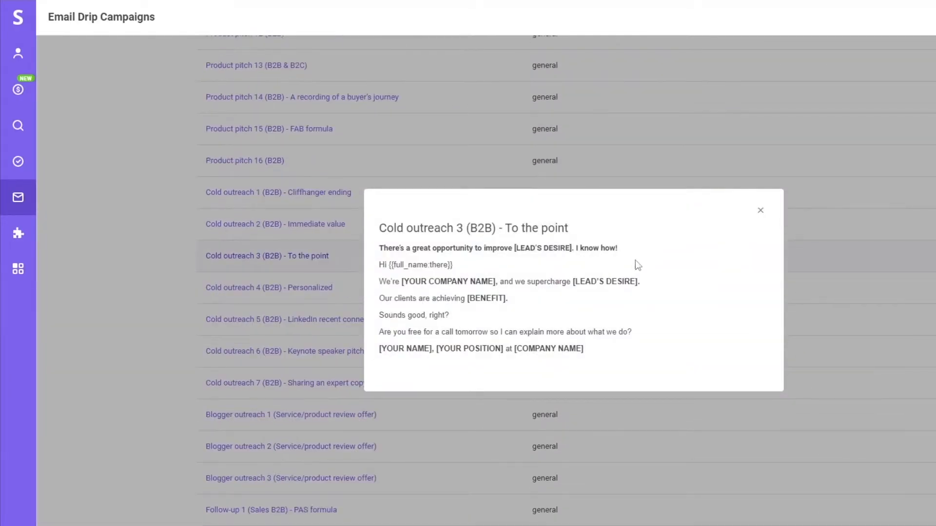
drag(379, 225, 625, 355)
click(656, 325)
click(760, 211)
click(238, 260)
right_click(227, 253)
mouse_move(379, 227)
mouse_down()
mouse_move(628, 292)
mouse_move(618, 363)
mouse_up()
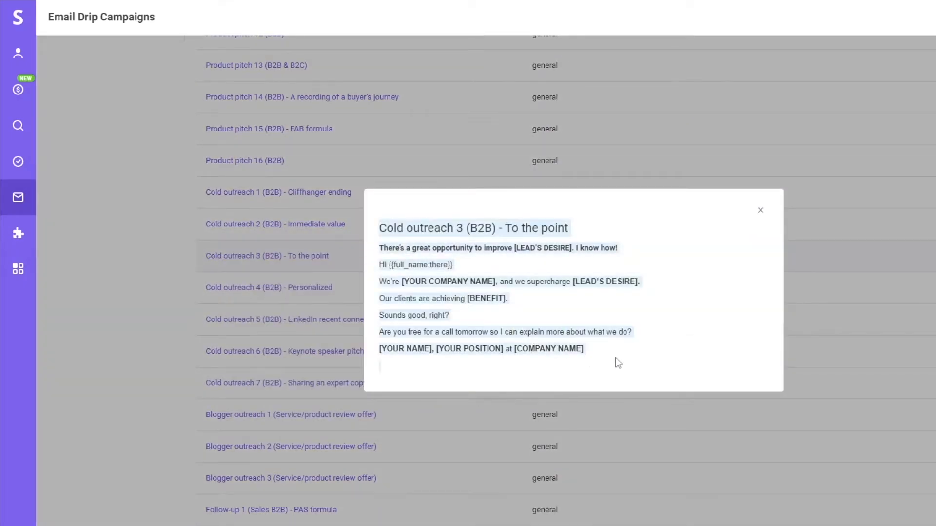
right_click(578, 334)
click(603, 341)
click(762, 210)
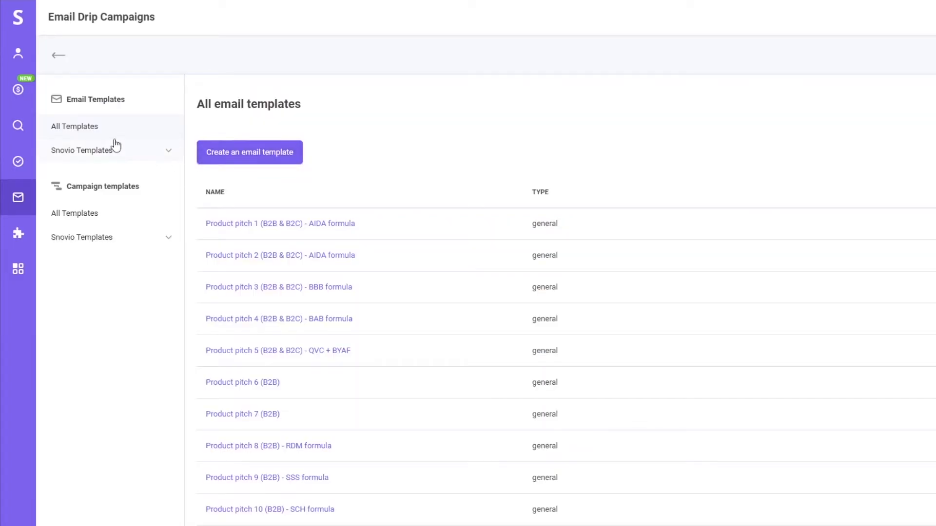
Start an email template, create a new template folder with the copied text pasted as its name, and close the form
click(266, 155)
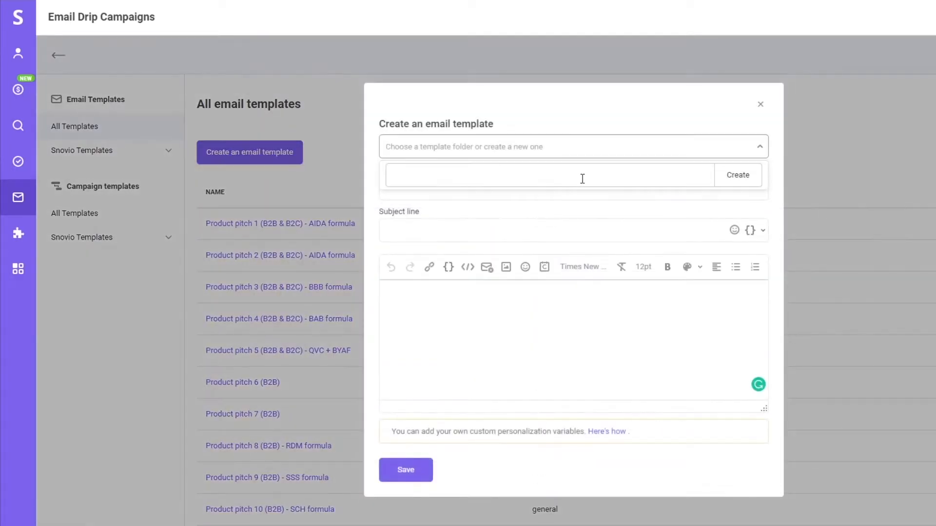
right_click(412, 137)
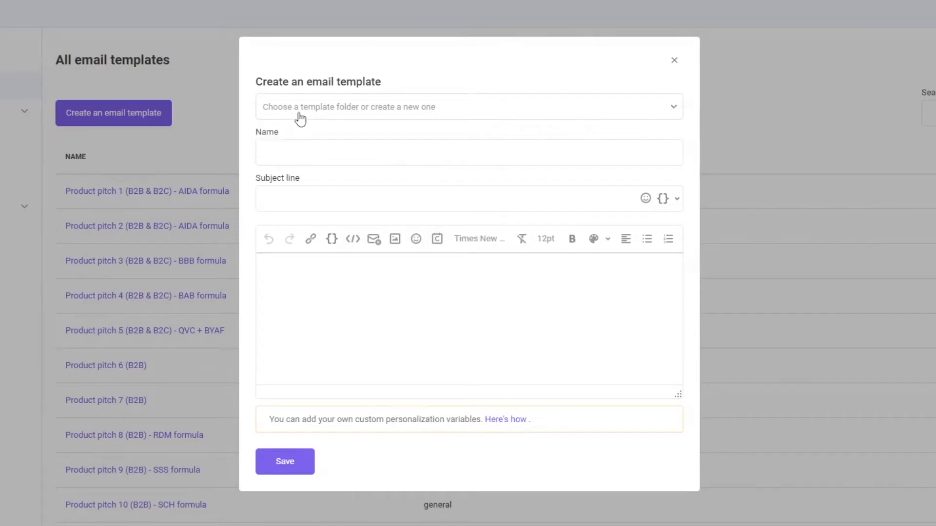
click(297, 113)
right_click(276, 141)
click(309, 244)
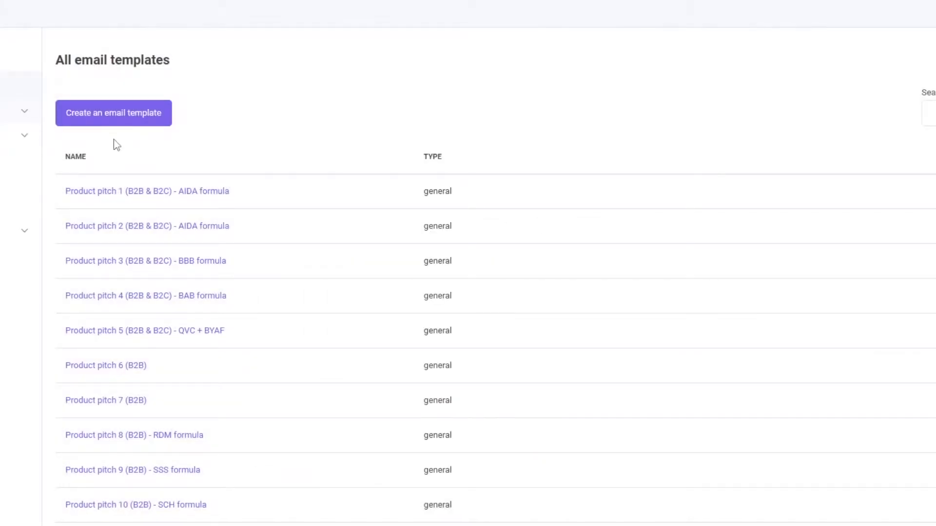
drag(115, 142, 159, 227)
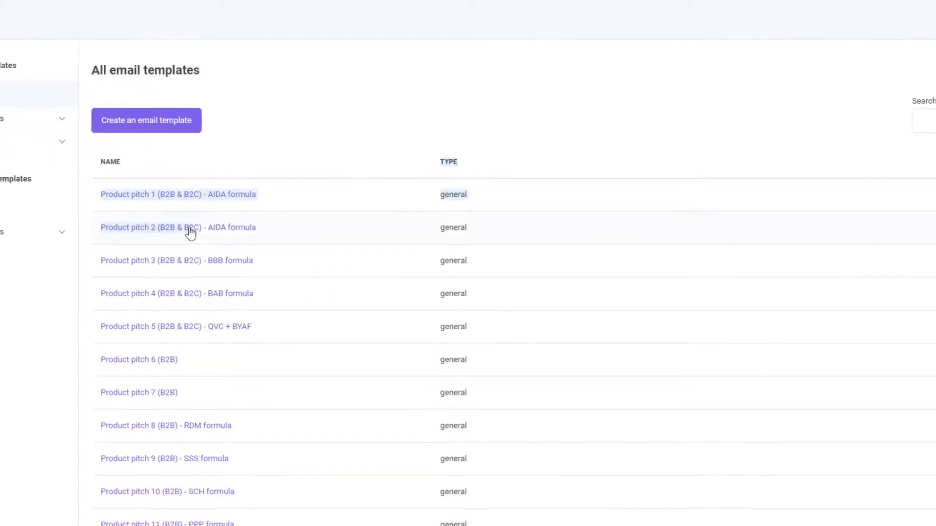
click(130, 123)
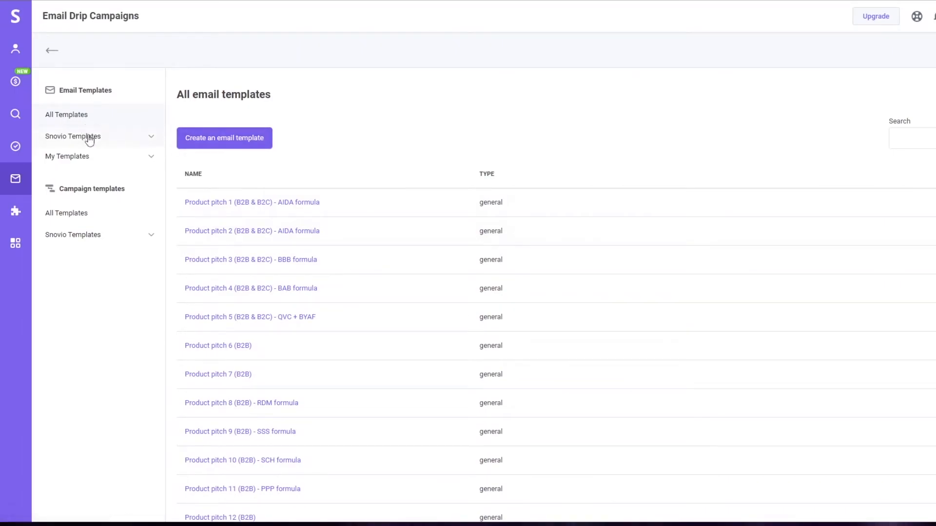
Look through the Sales folder of the Snovio email templates
click(117, 140)
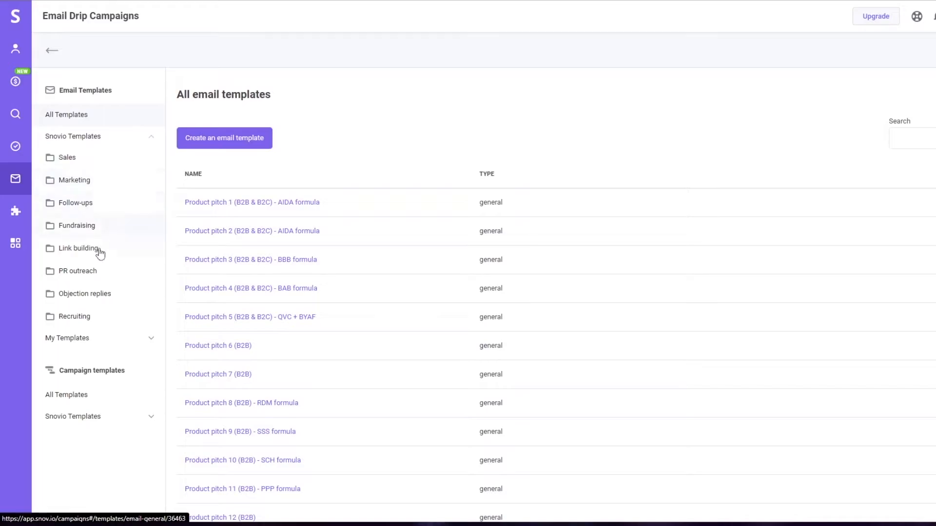
click(108, 157)
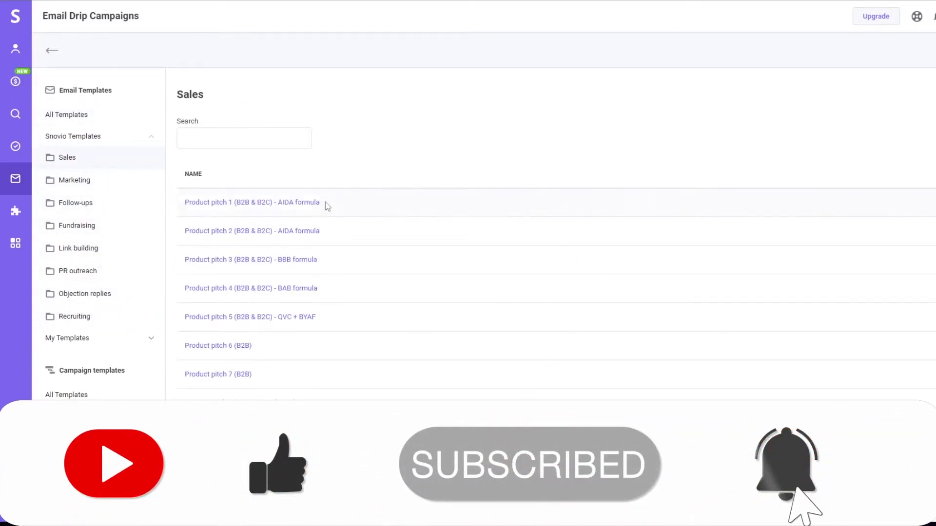
scroll(243, 234, down, 6)
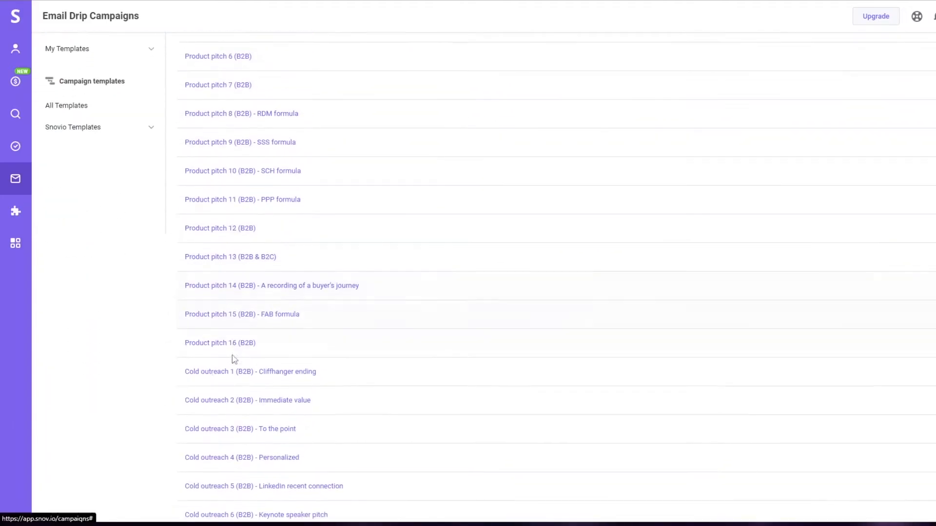
scroll(234, 360, down, 1)
scroll(261, 370, up, 7)
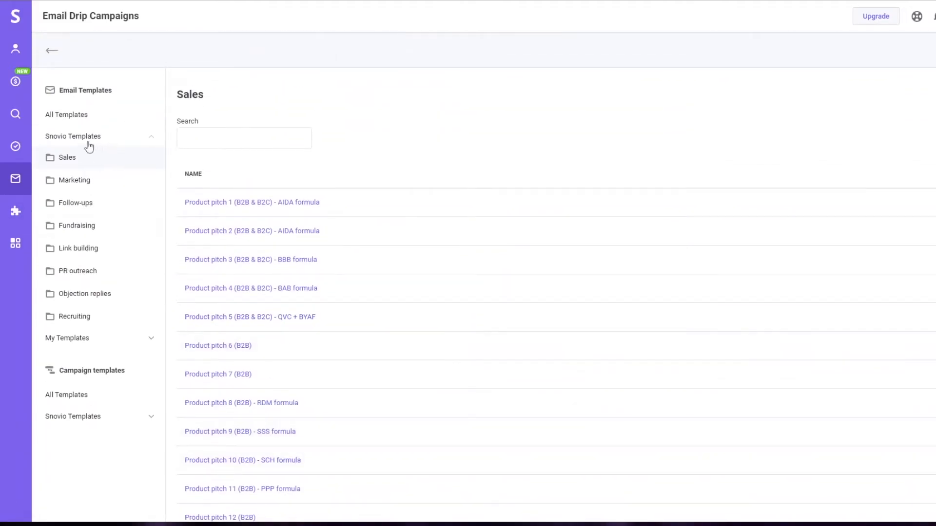
View the RDM formula template among the Snovio Campaign Templates
click(152, 138)
click(139, 239)
click(126, 265)
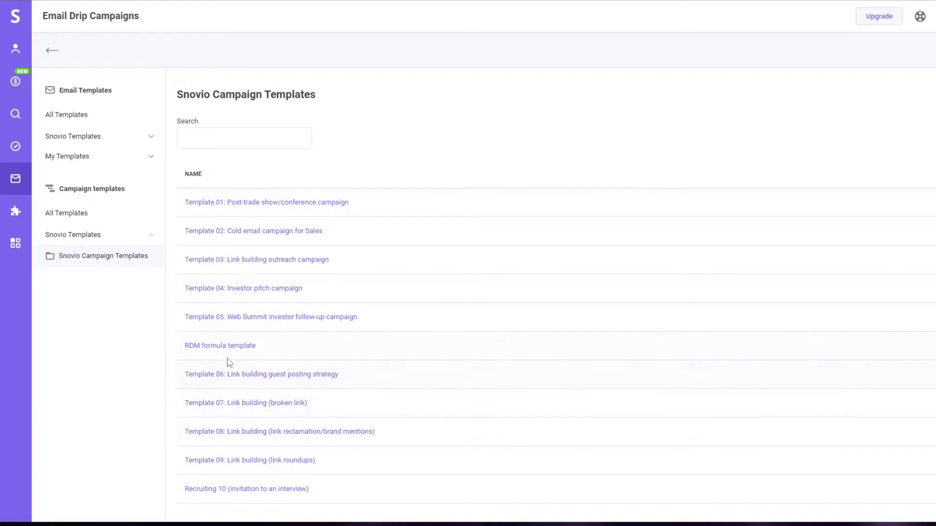
click(250, 346)
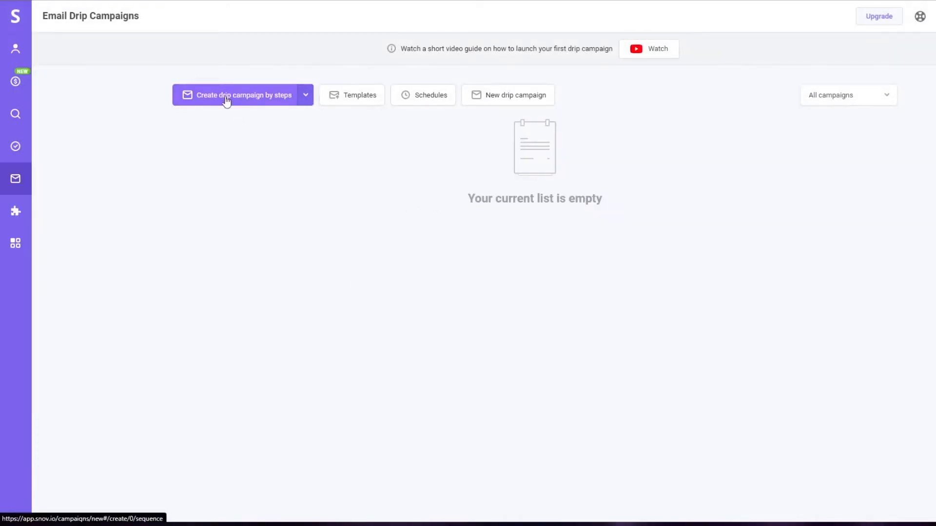
Start a new drip campaign by steps and add an Email element, linked to and aligned under the start block
click(279, 108)
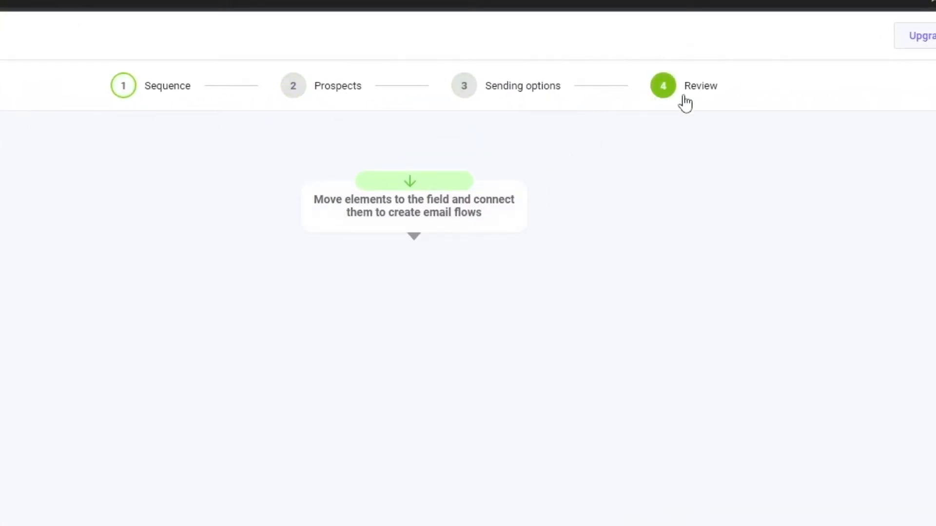
drag(440, 204, 399, 178)
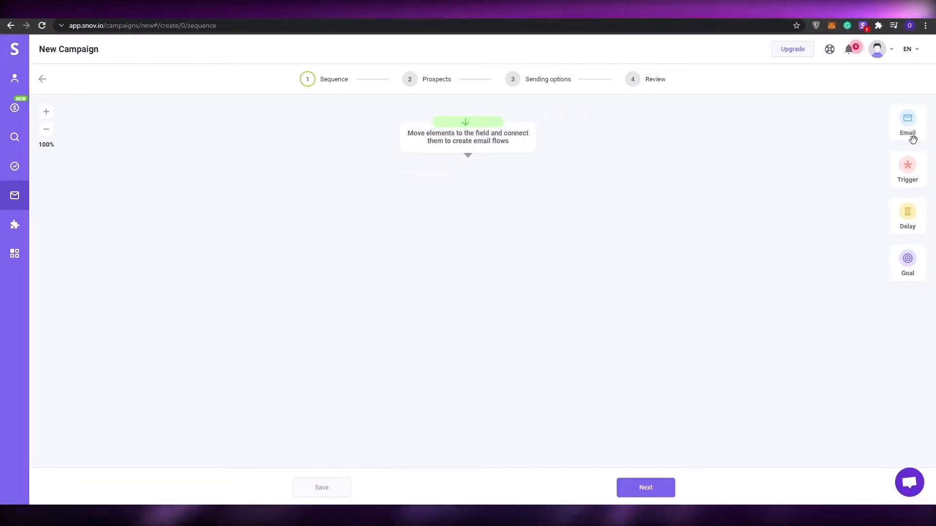
drag(911, 125, 507, 181)
drag(468, 157, 467, 204)
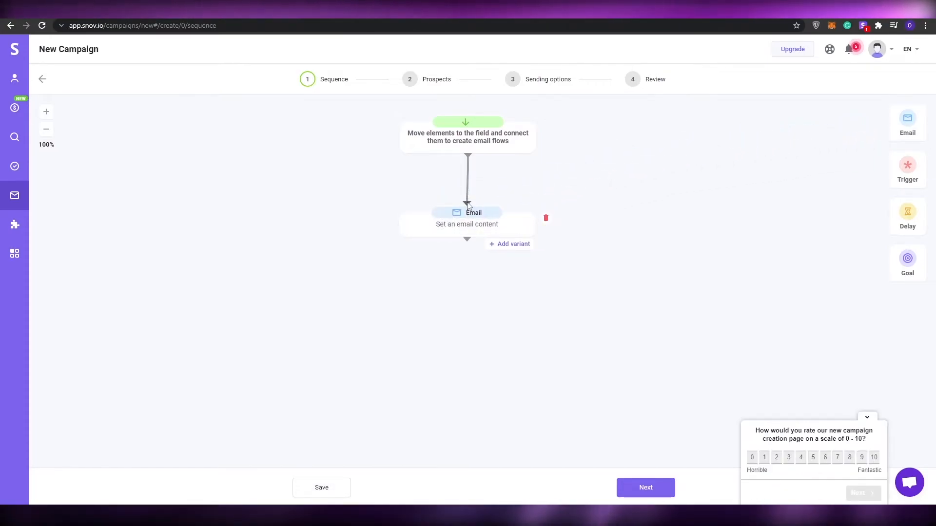
drag(475, 148, 470, 150)
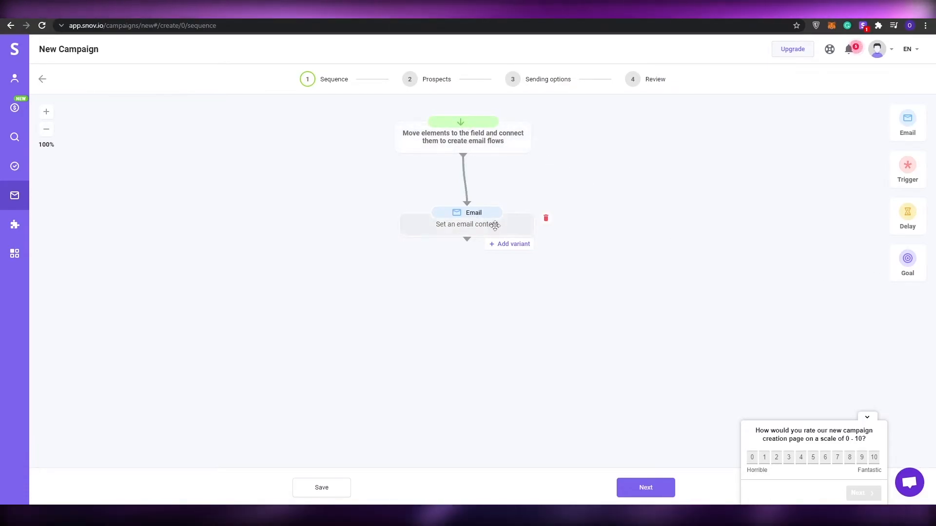
drag(494, 225, 491, 227)
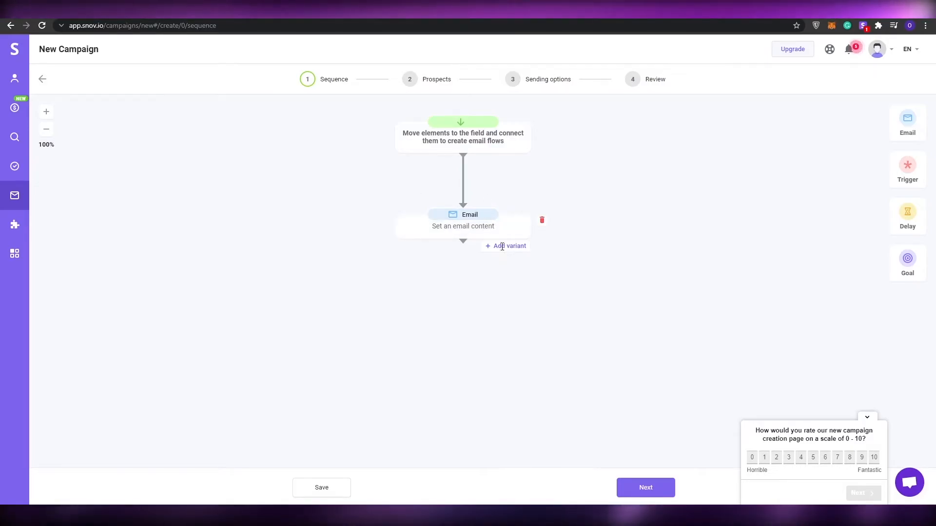
Try to add a variant to the Email element and dismiss the A/B testing upgrade offer
click(502, 246)
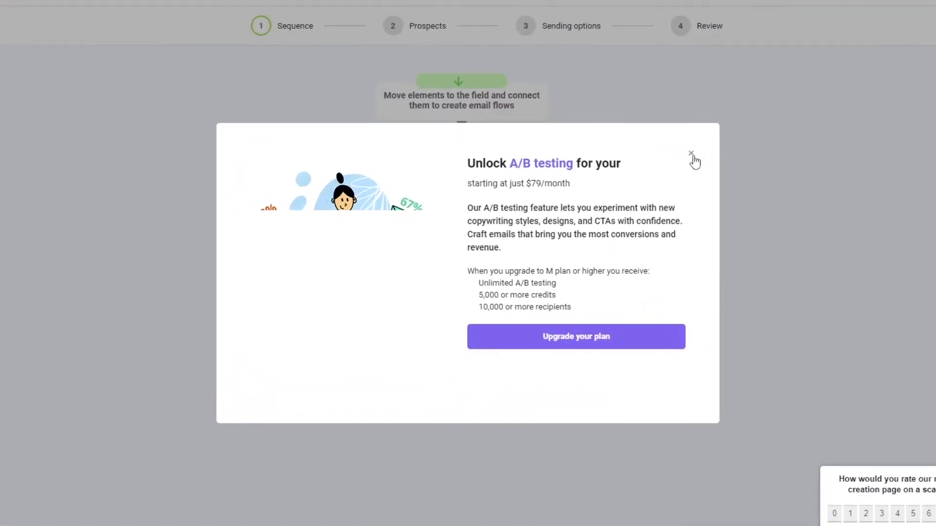
click(691, 154)
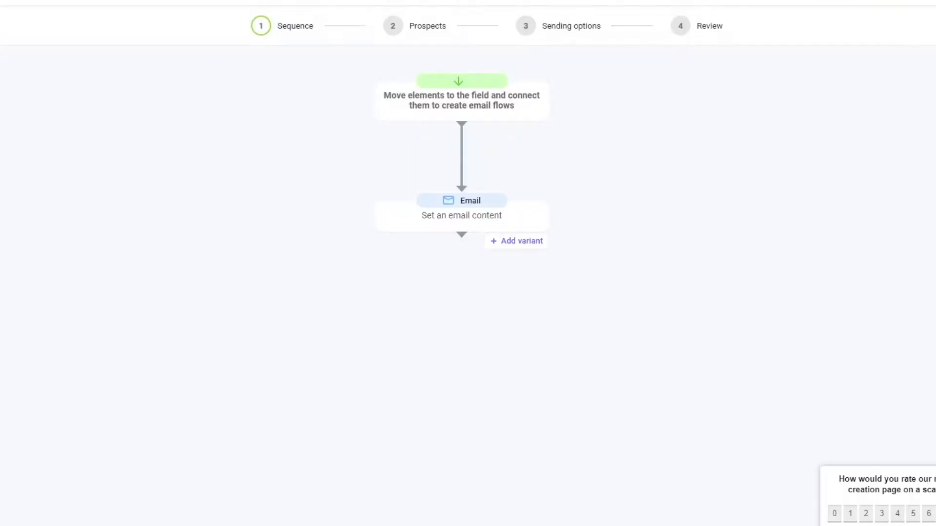
Add a Trigger below the email with the condition "Contact clicked on the link from email" and a wait of up to 3 days
drag(907, 168, 462, 272)
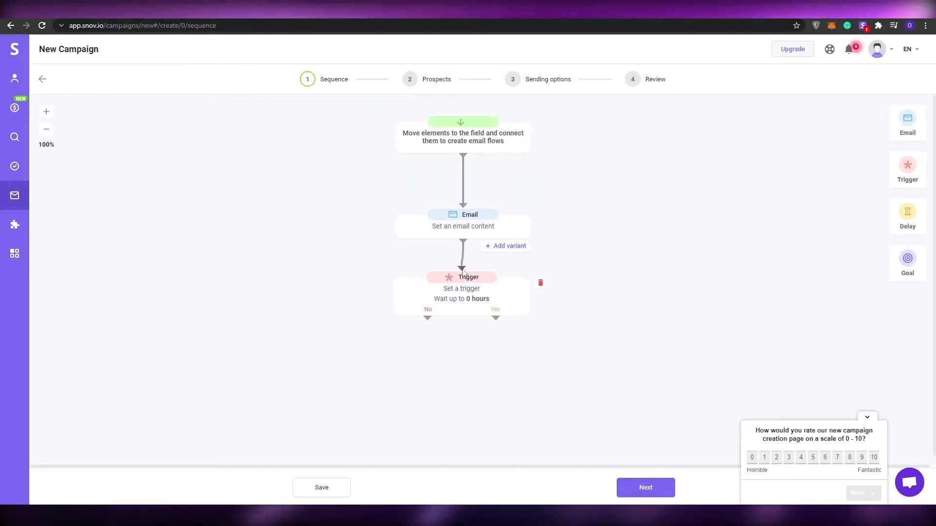
click(466, 305)
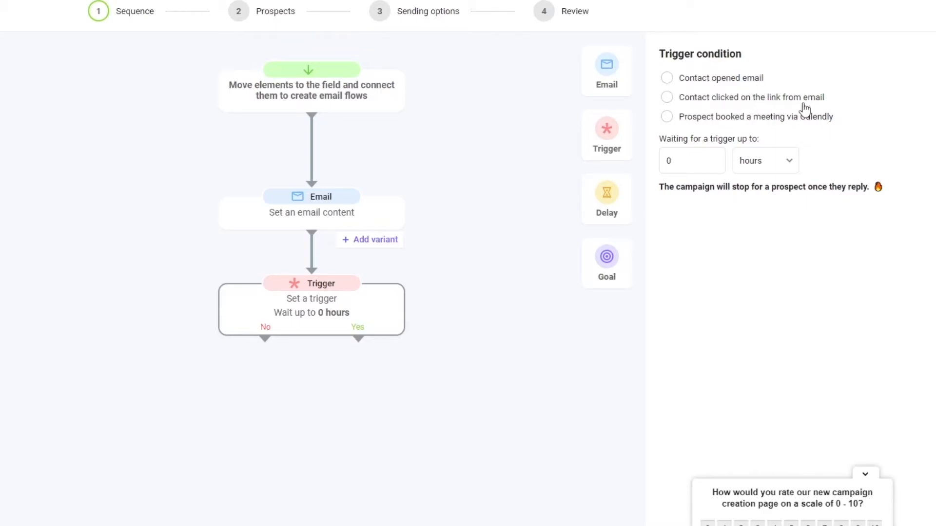
mouse_move(756, 126)
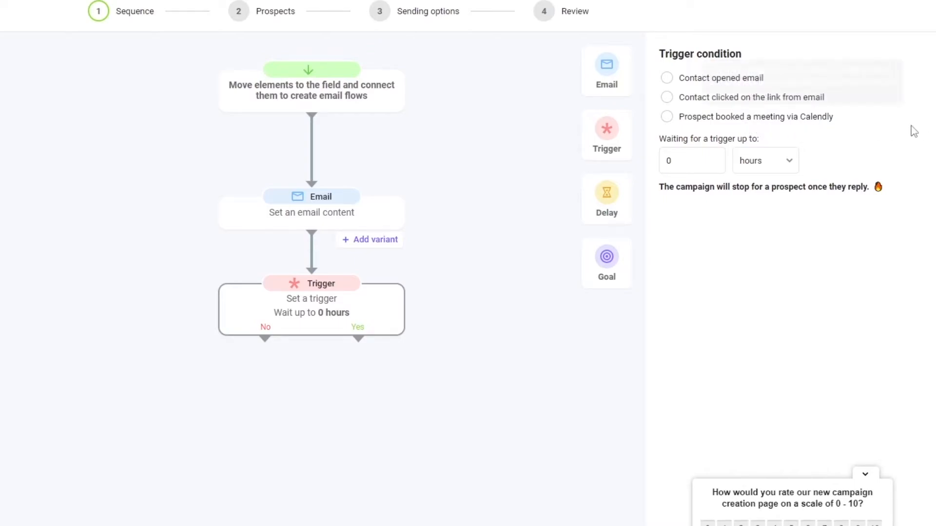
click(701, 100)
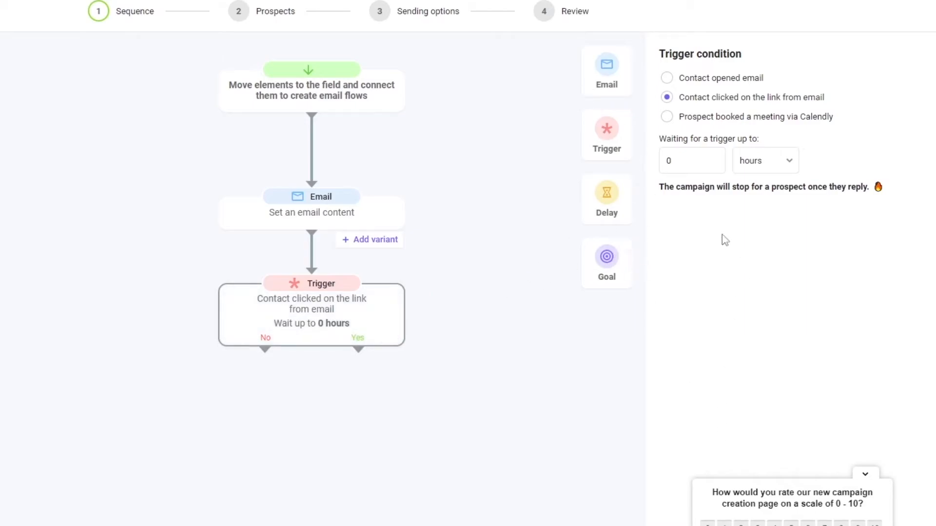
click(762, 167)
click(770, 215)
click(712, 159)
text(3)
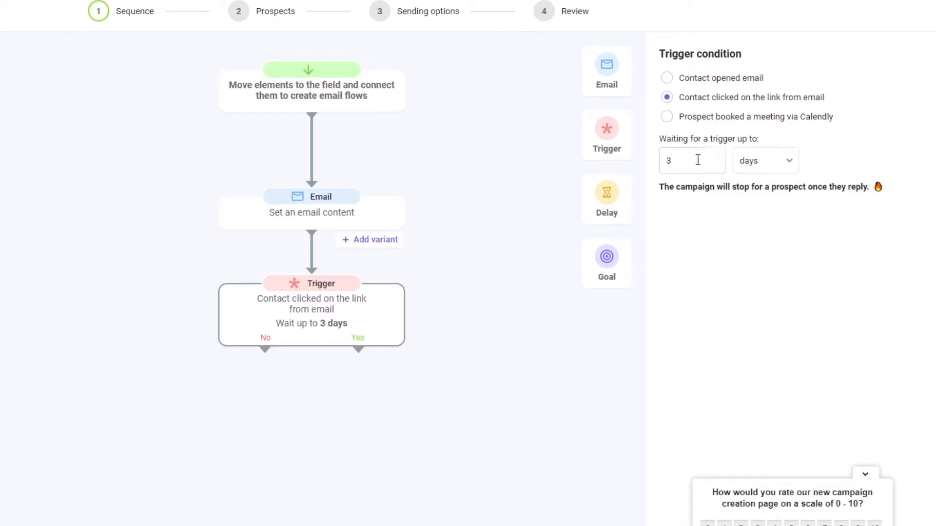
click(865, 475)
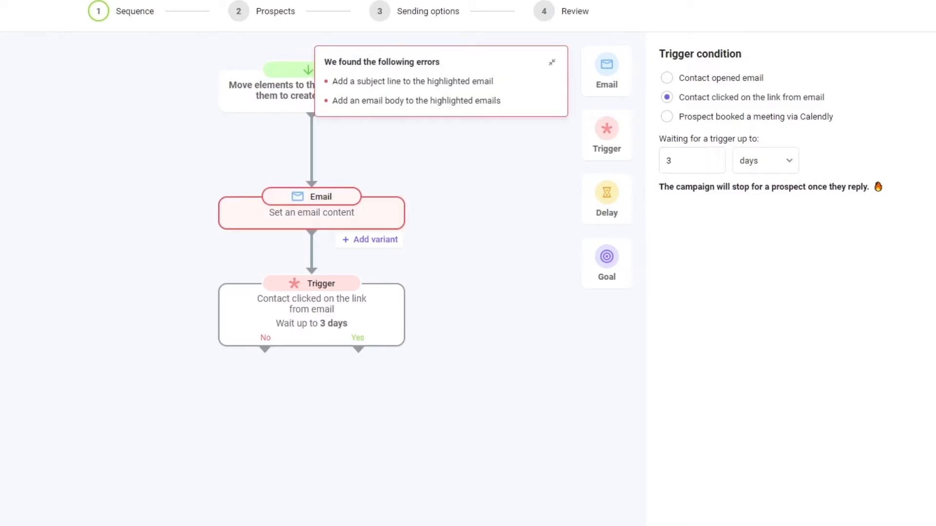
click(522, 403)
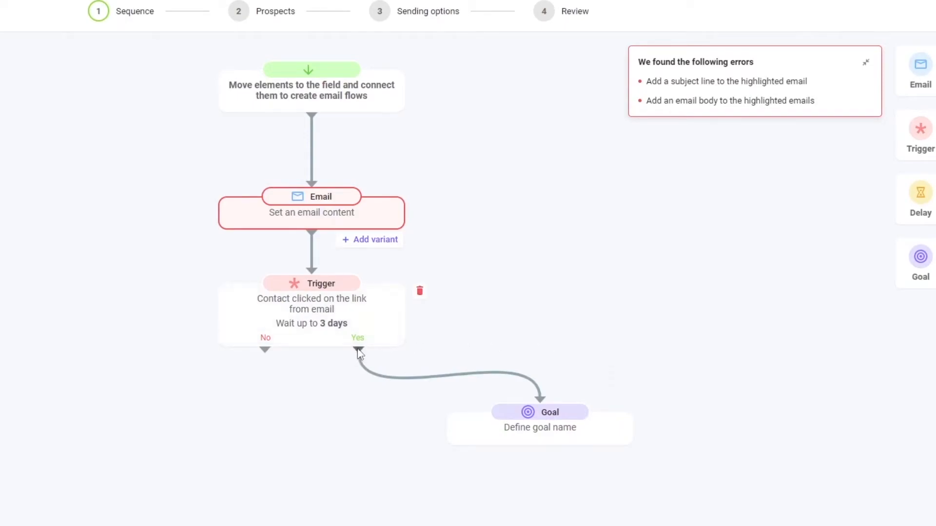
Add a Goal on the trigger's Yes branch and name it "booked an interview"
click(536, 429)
click(708, 91)
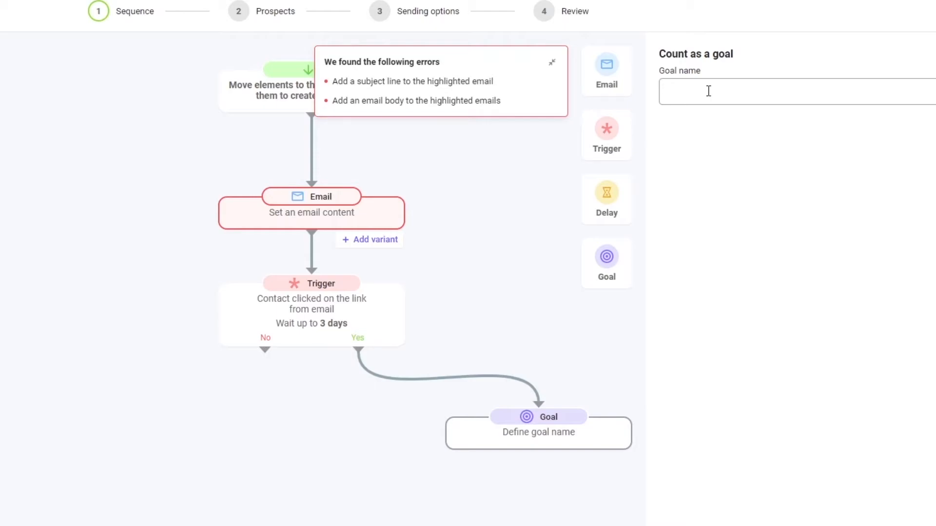
text(booked an interview)
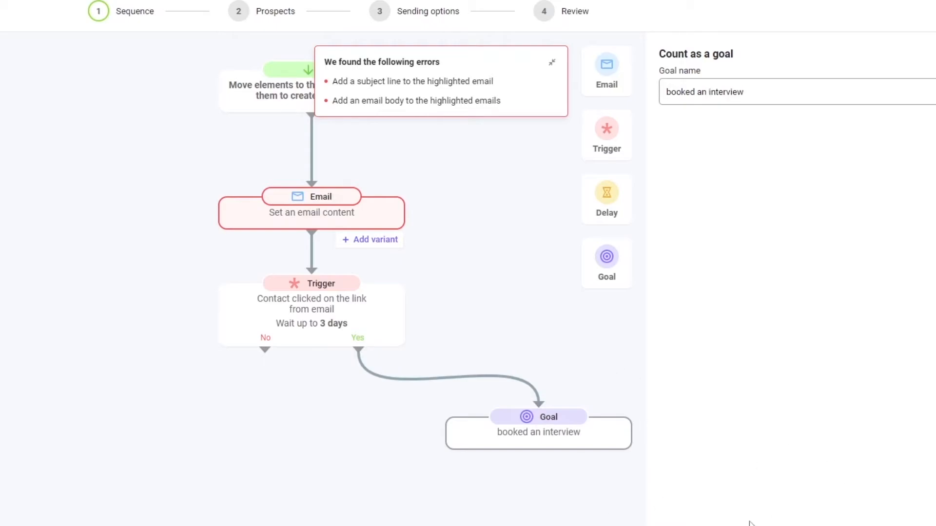
click(575, 509)
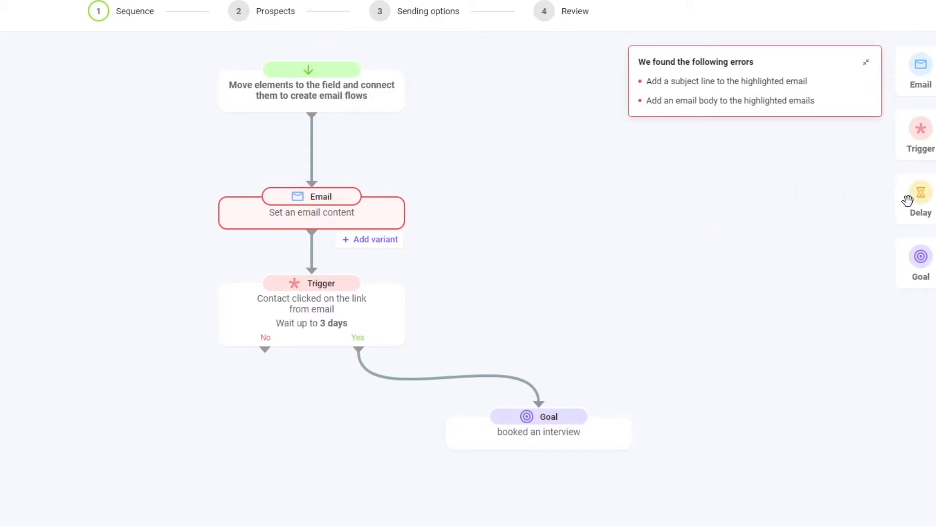
Route the trigger's No branch through a 4-day Delay to a second Email element, and connect that email to the goal
drag(918, 202, 23, 318)
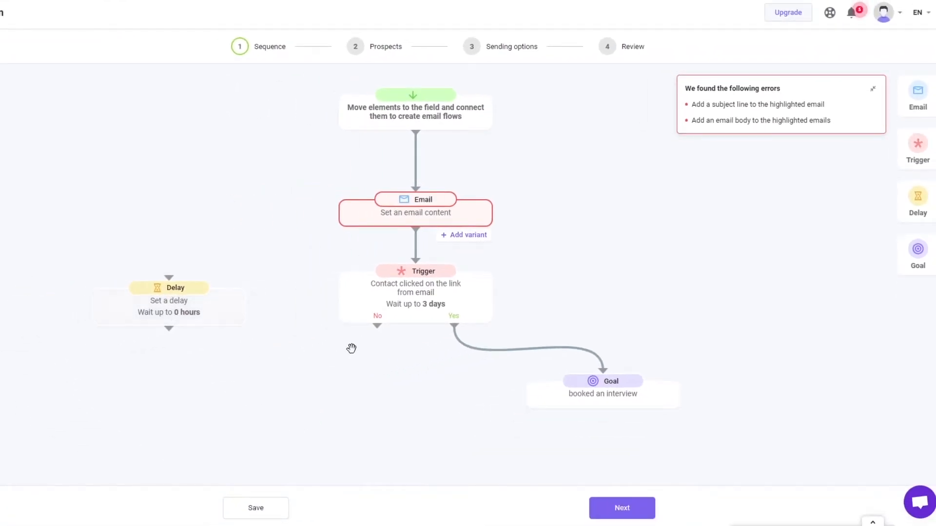
drag(377, 326, 169, 278)
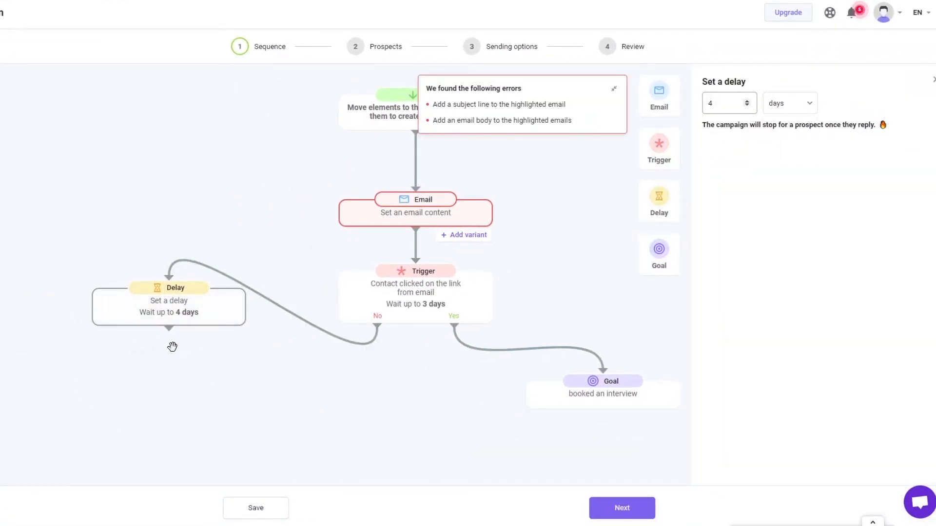
click(171, 346)
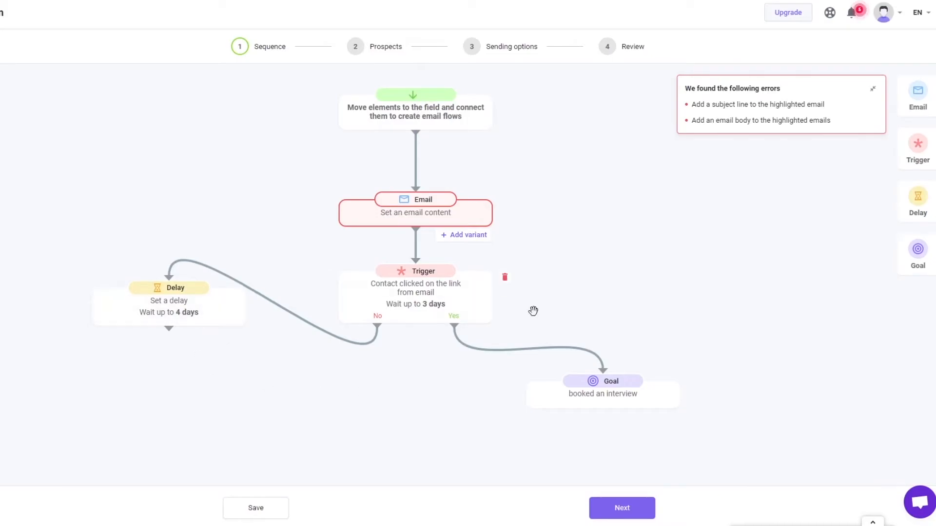
drag(904, 104, 141, 390)
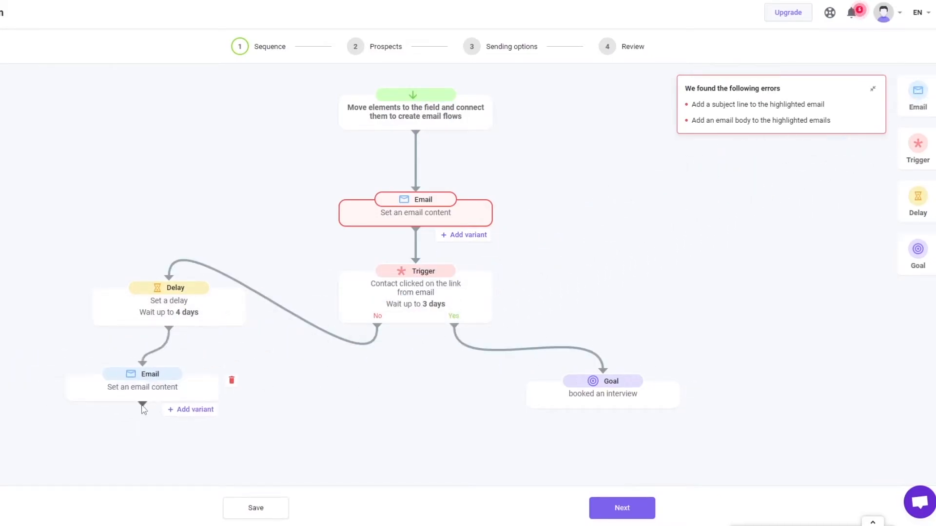
drag(542, 402, 603, 373)
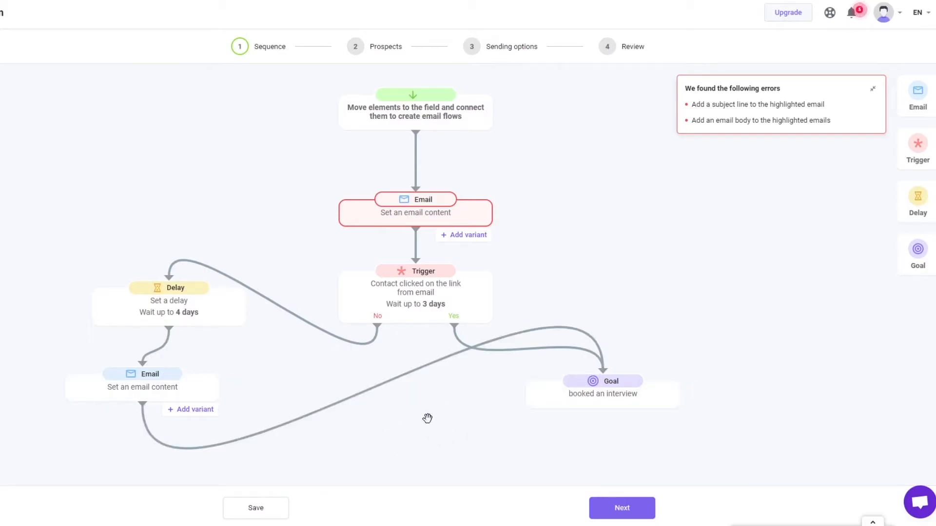
Fill the first email with the Snovio Marketing template "Blogger outreach 1 (Service/product review offer)" and save it
click(619, 512)
click(398, 303)
click(760, 106)
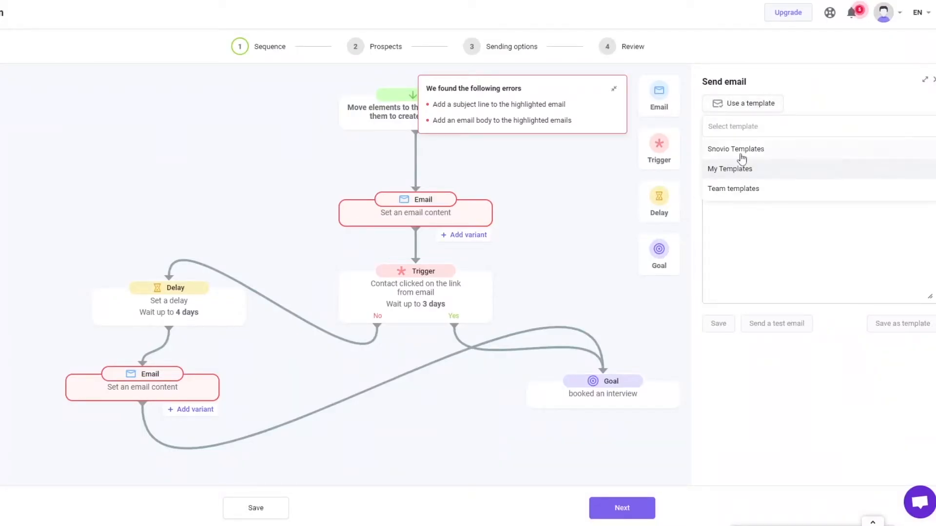
click(737, 148)
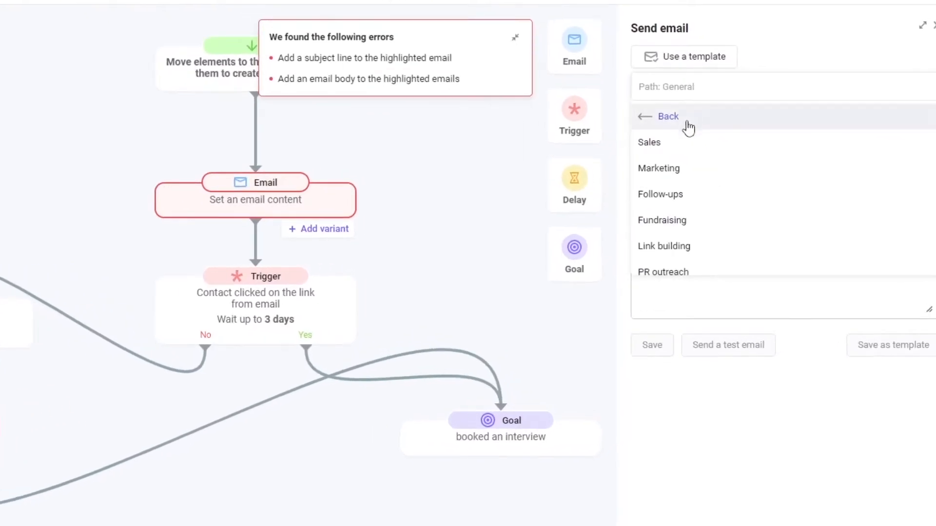
scroll(693, 205, down, 2)
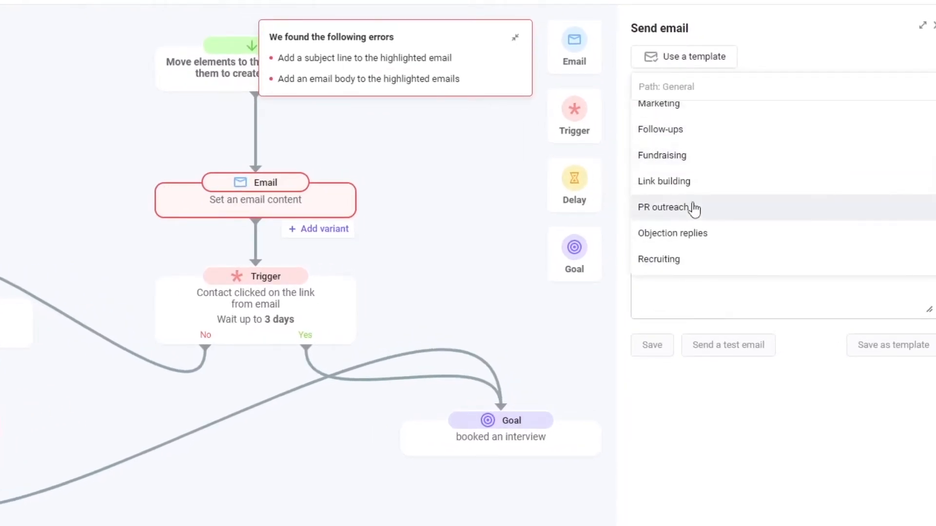
scroll(696, 275, up, 2)
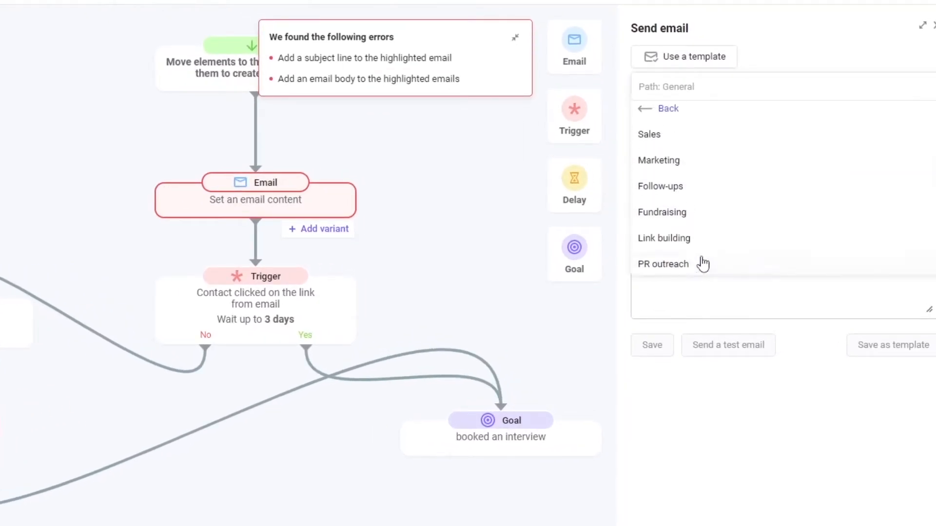
click(684, 165)
click(707, 143)
scroll(737, 247, down, 5)
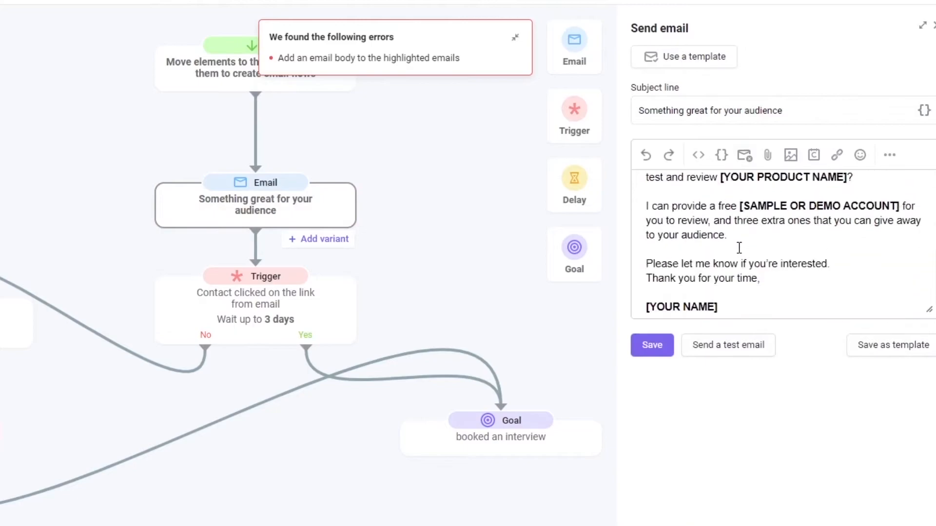
click(651, 345)
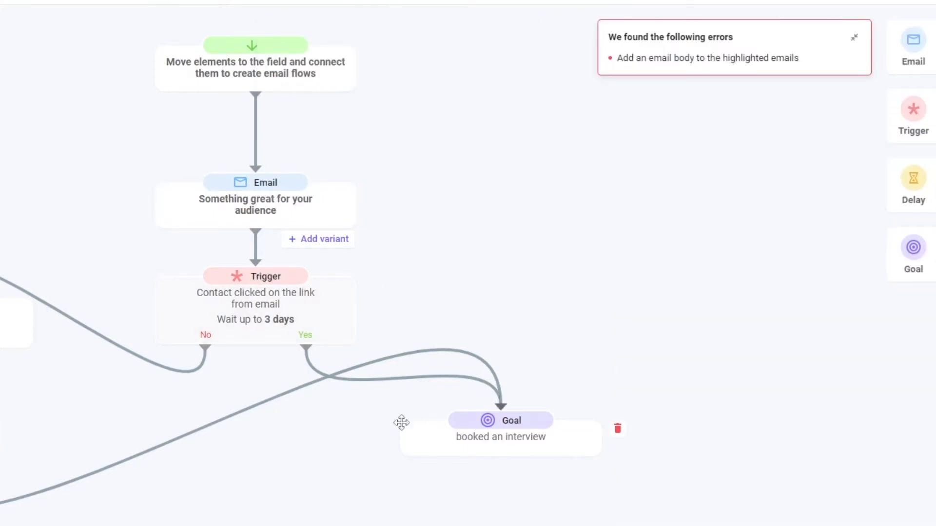
Fill the second email, after the delay, with the Marketing template "Blogger outreach 1 (Service/product review offer)" and save it
click(756, 505)
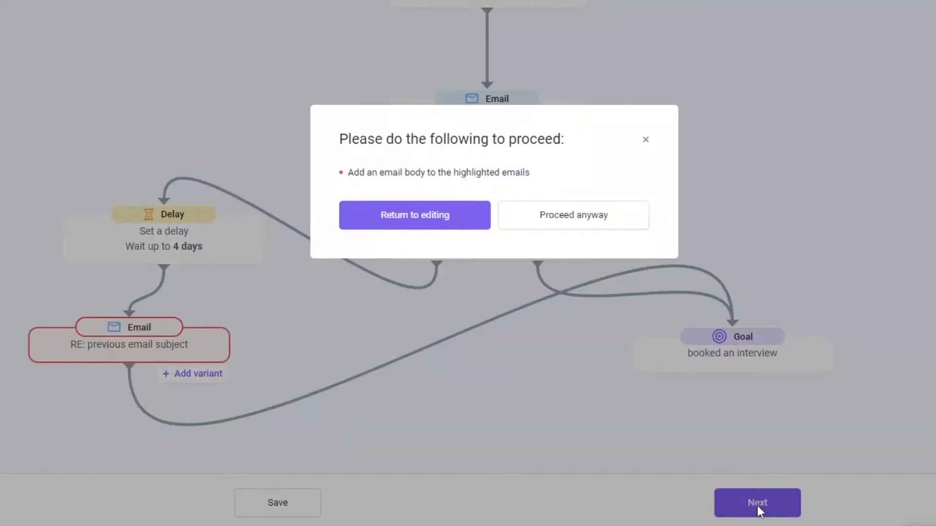
click(424, 215)
click(104, 323)
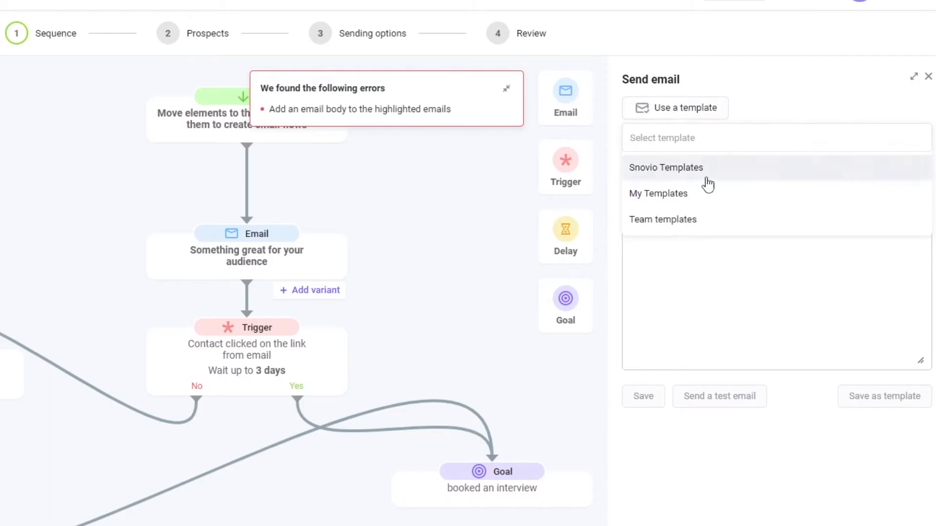
click(708, 184)
click(709, 215)
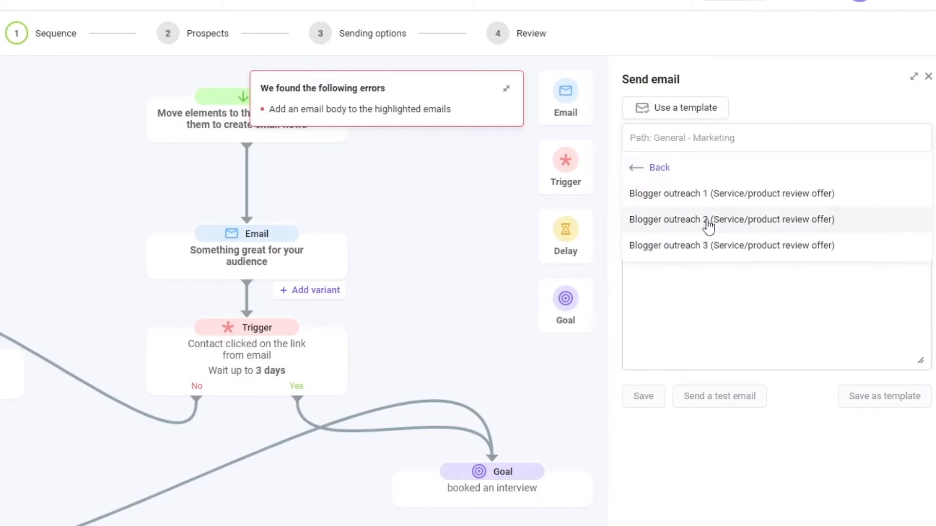
click(701, 197)
click(652, 399)
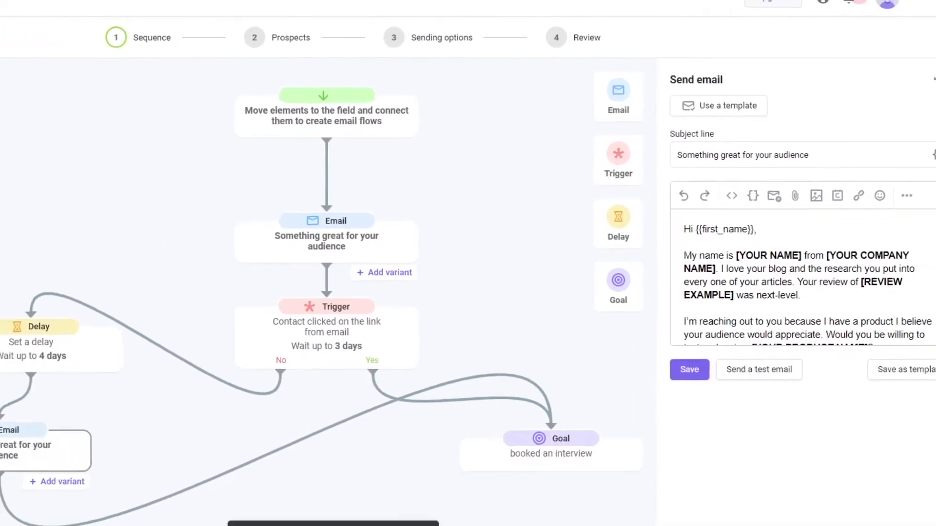
Continue to the Prospects stage of the campaign and check the available prospect lists without choosing one
click(670, 512)
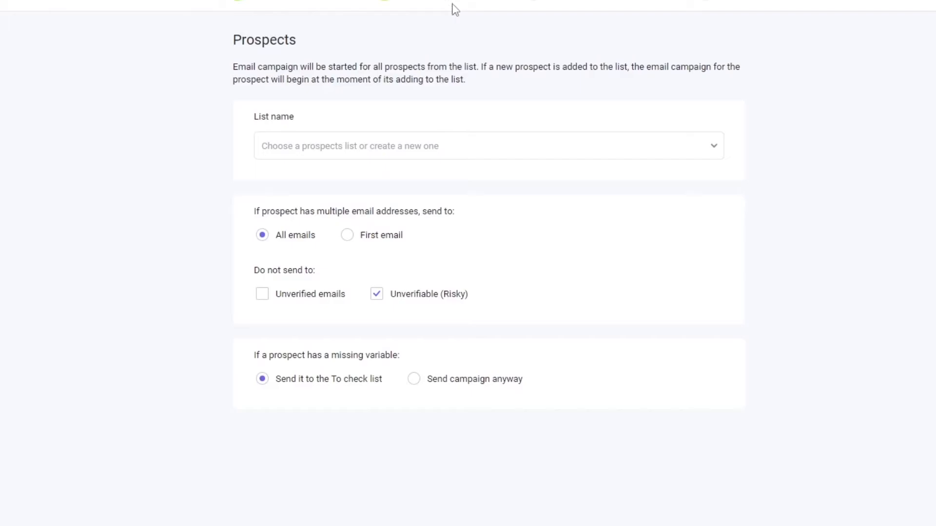
click(307, 154)
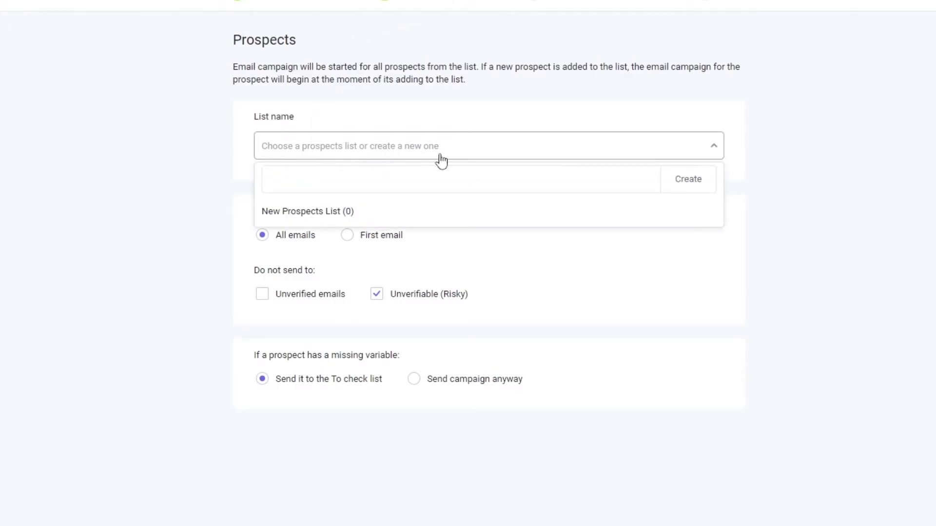
click(838, 150)
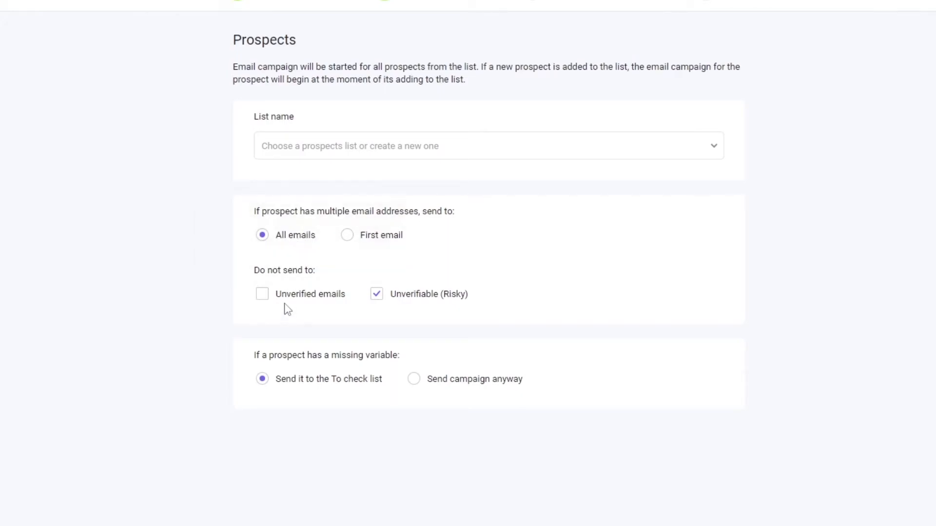
Proceed from the Prospects stage to Sending options without choosing a prospect list
mouse_move(314, 308)
click(723, 519)
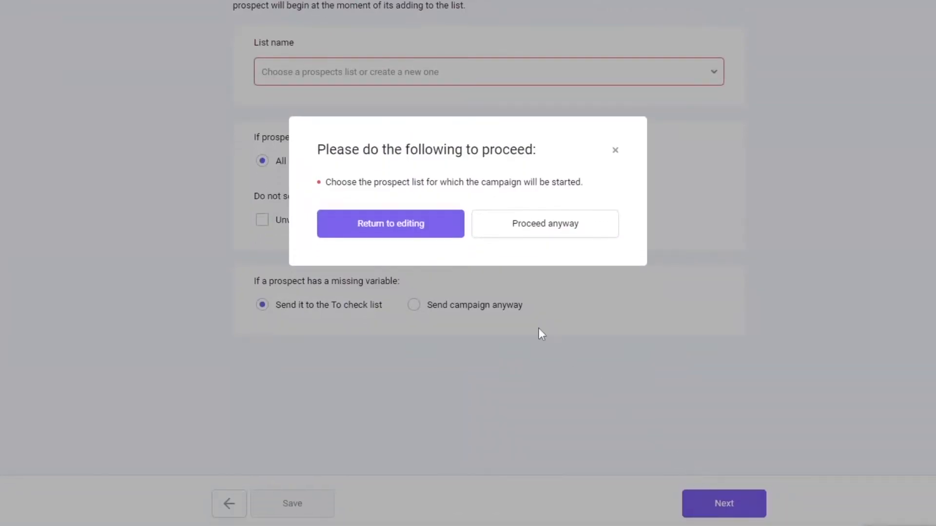
click(537, 224)
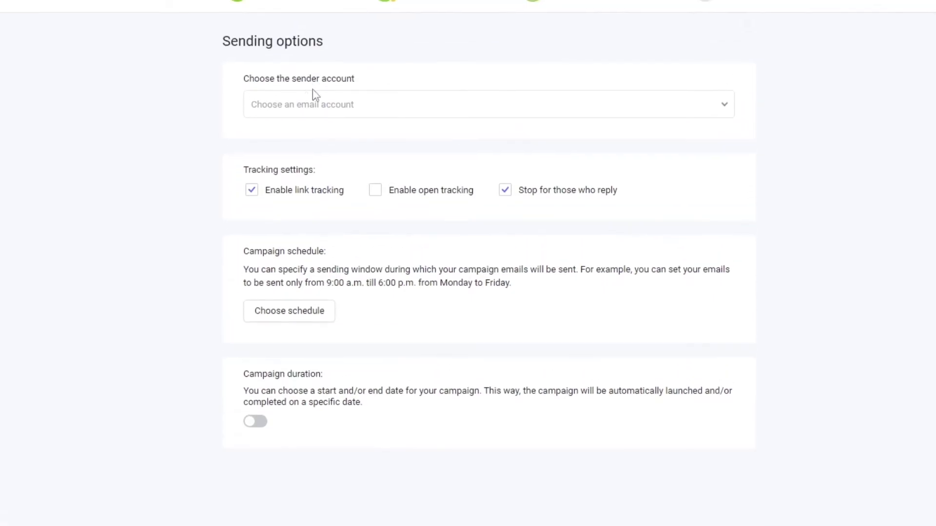
Add a new Gmail sender account for the campaign, authorising it with the existing Google account
click(336, 146)
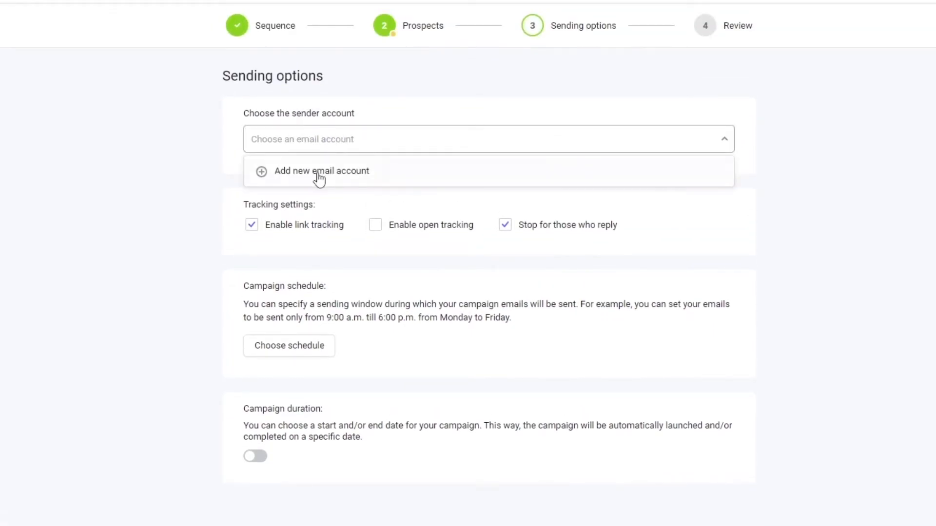
click(318, 175)
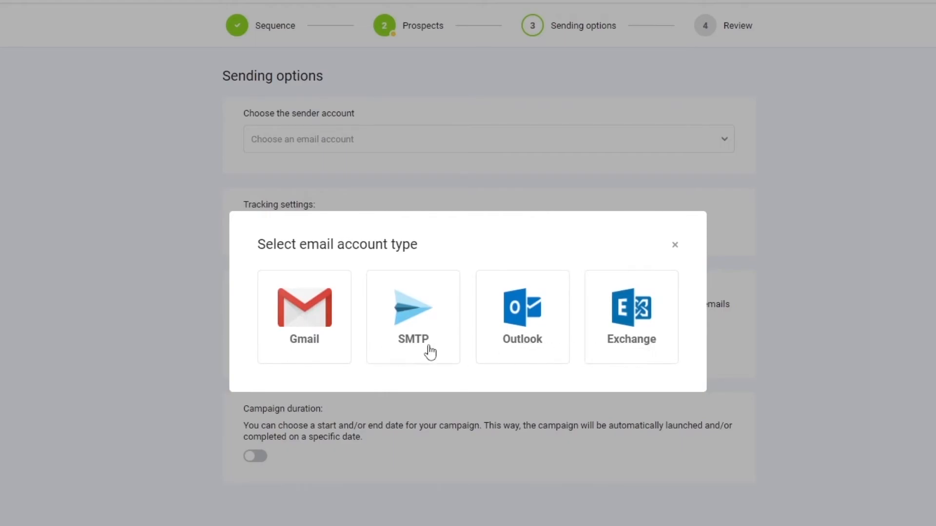
click(316, 336)
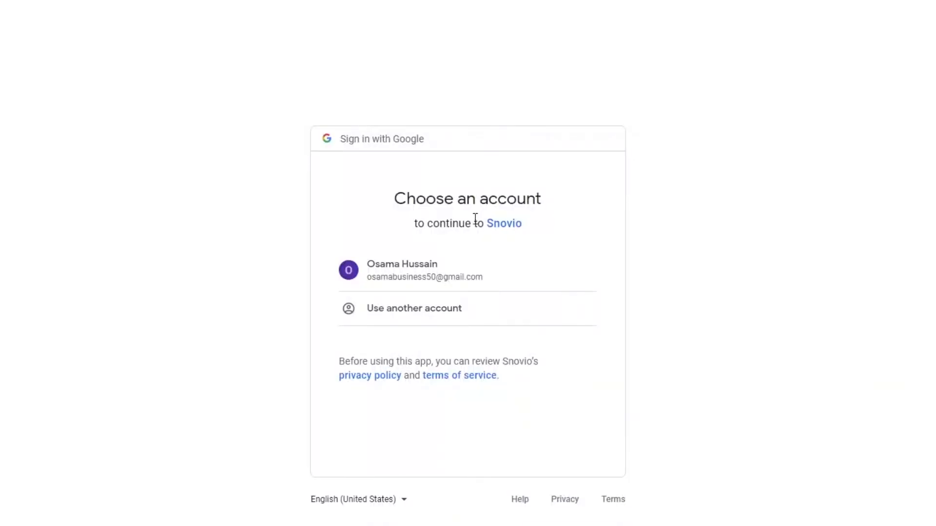
click(399, 266)
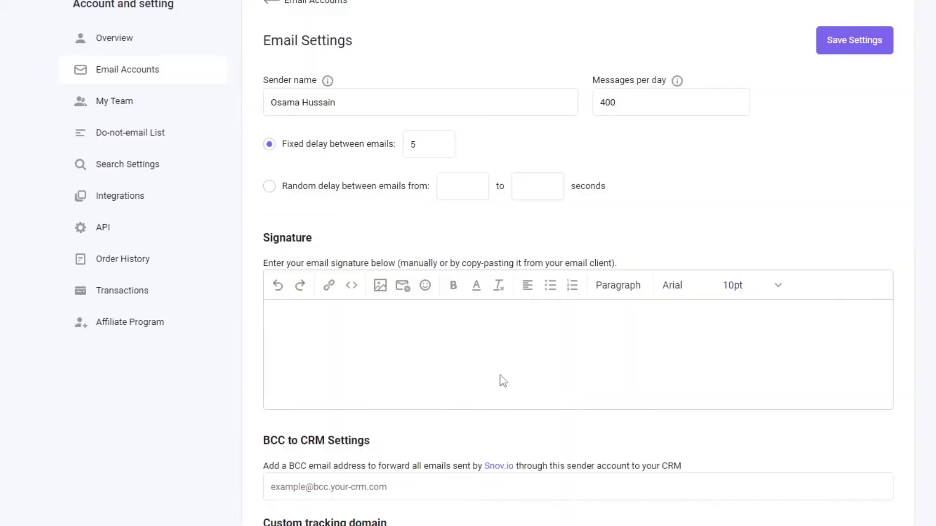
Save the email settings without a custom tracking domain and select the connected Gmail account as the campaign's sender
scroll(385, 273, down, 1)
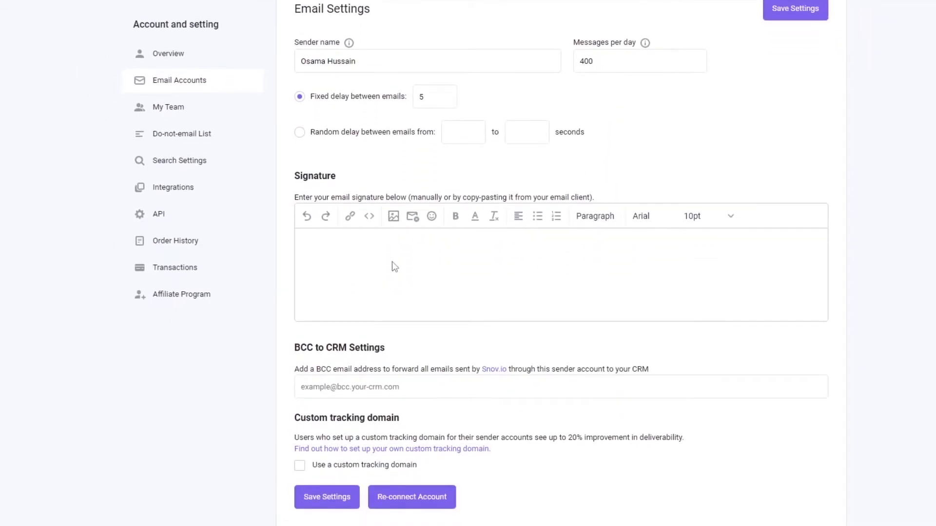
click(429, 264)
scroll(722, 261, up, 1)
click(811, 68)
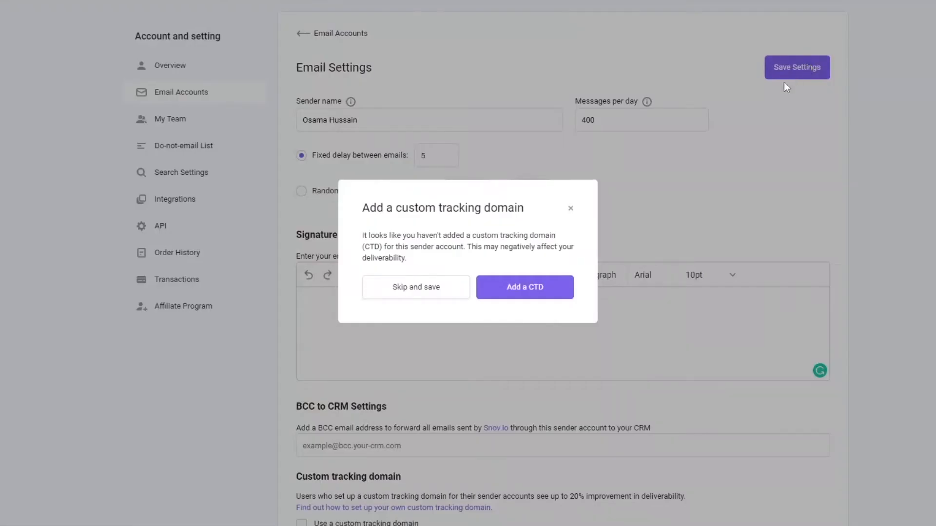
click(458, 295)
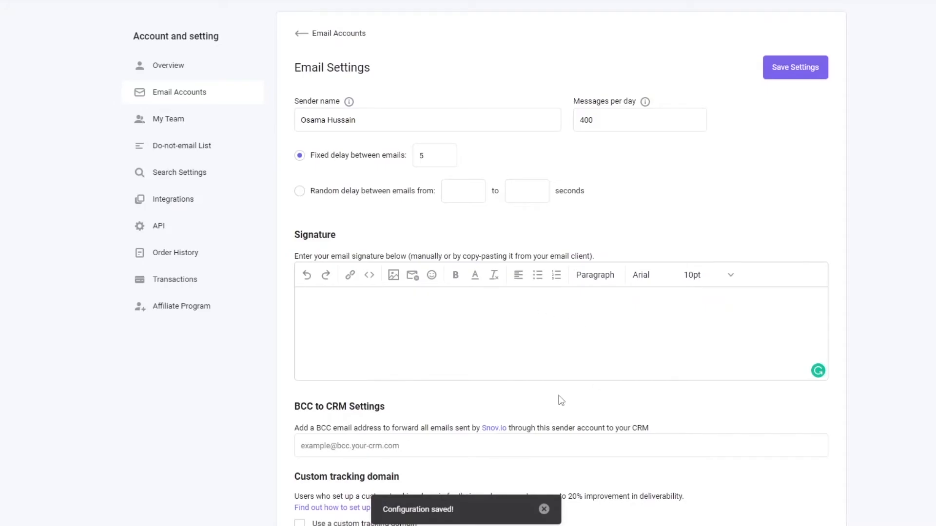
scroll(563, 401, down, 1)
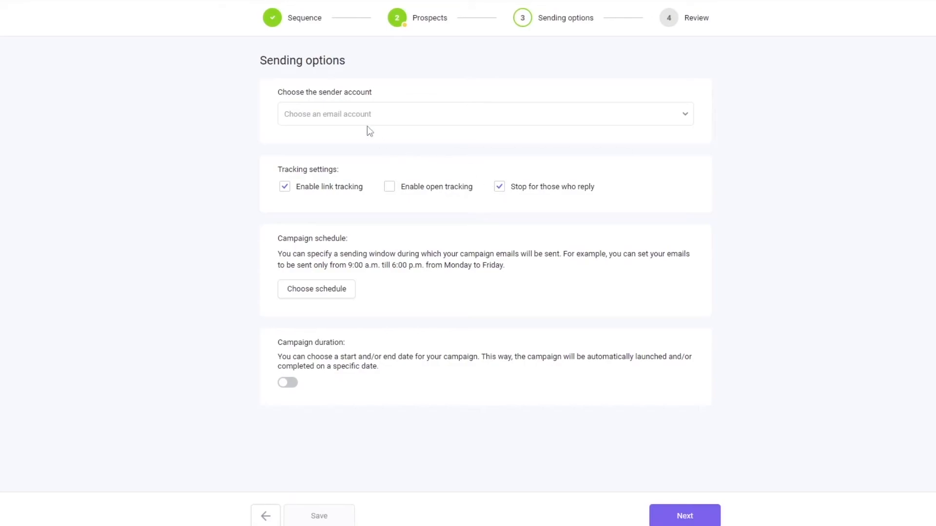
click(350, 116)
click(327, 146)
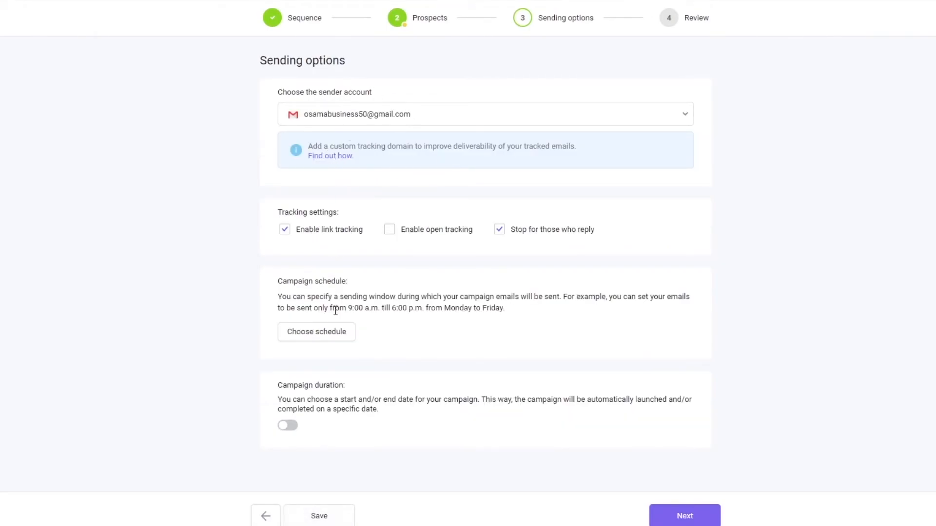
Create a campaign schedule named "efds" in the (GMT-05:00) US/East-Indiana time zone and apply it to the campaign
click(316, 332)
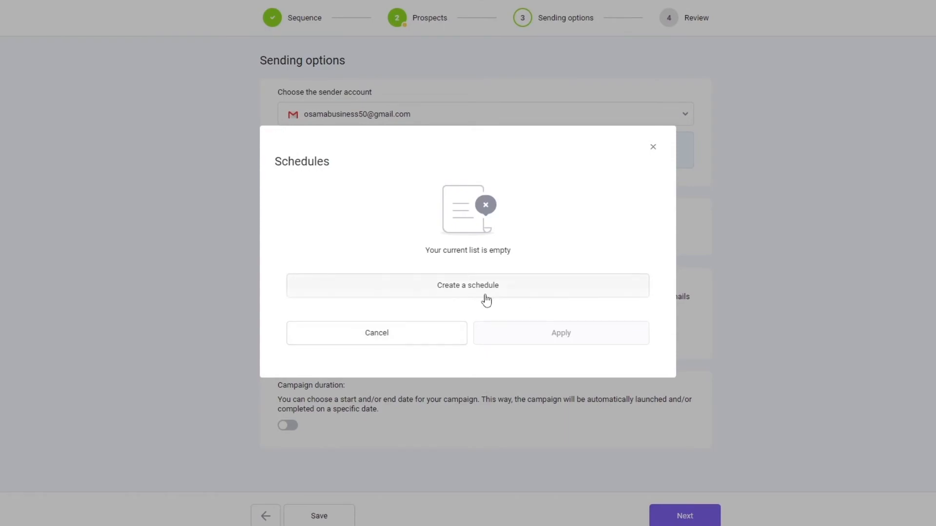
click(447, 294)
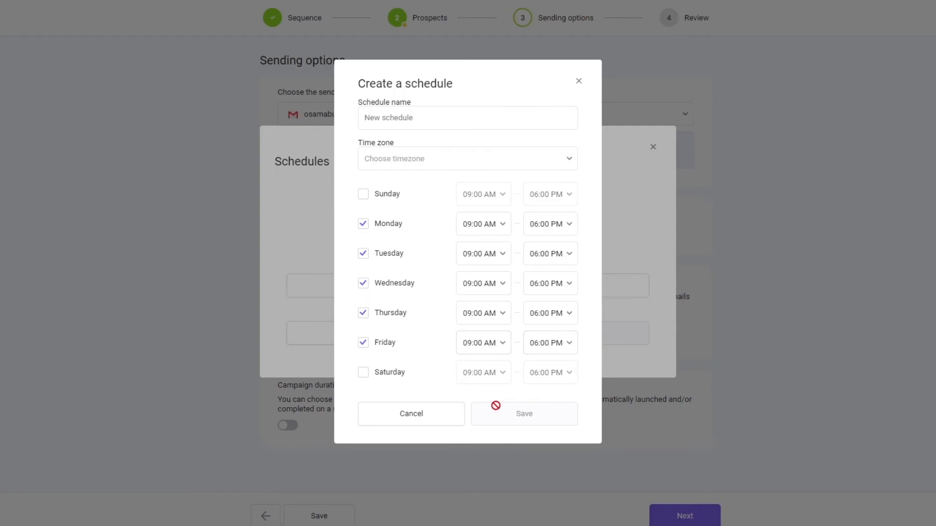
click(426, 160)
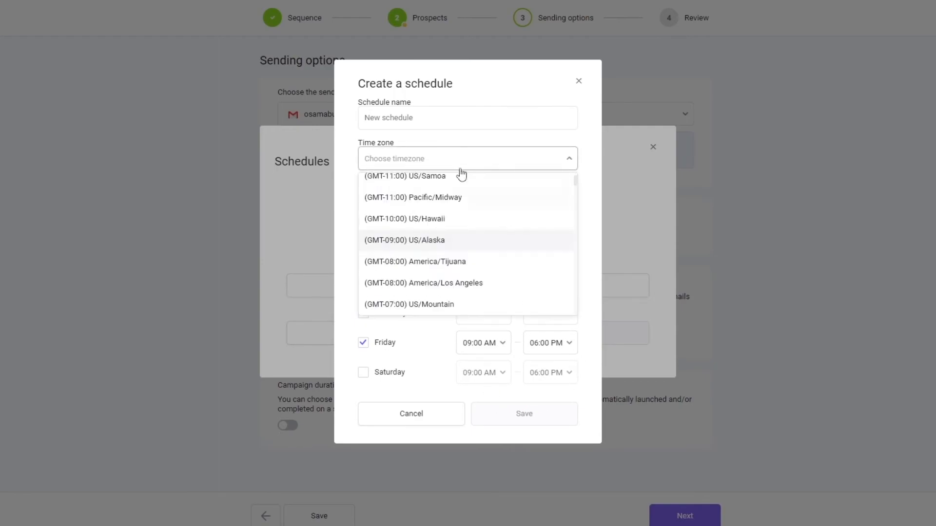
click(445, 122)
text(efds)
click(429, 160)
scroll(439, 254, down, 2)
scroll(441, 266, down, 6)
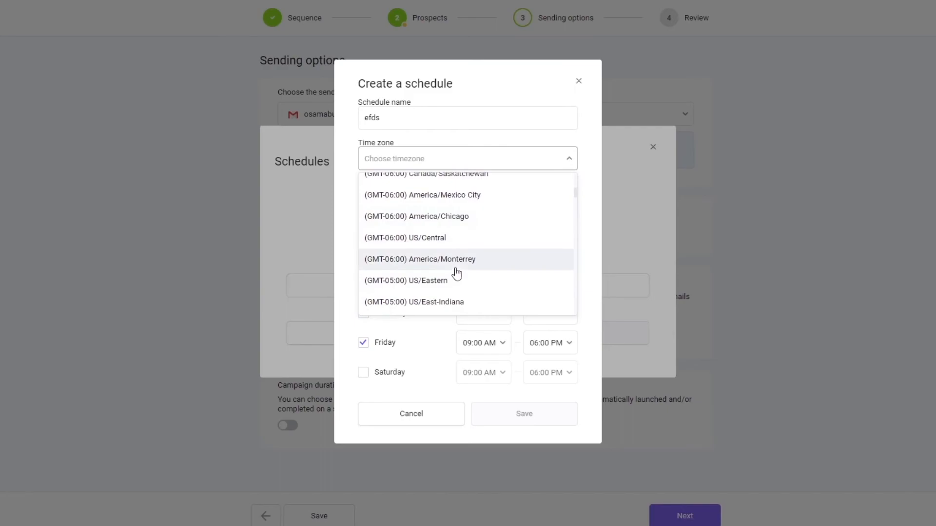
scroll(476, 280, down, 2)
click(478, 257)
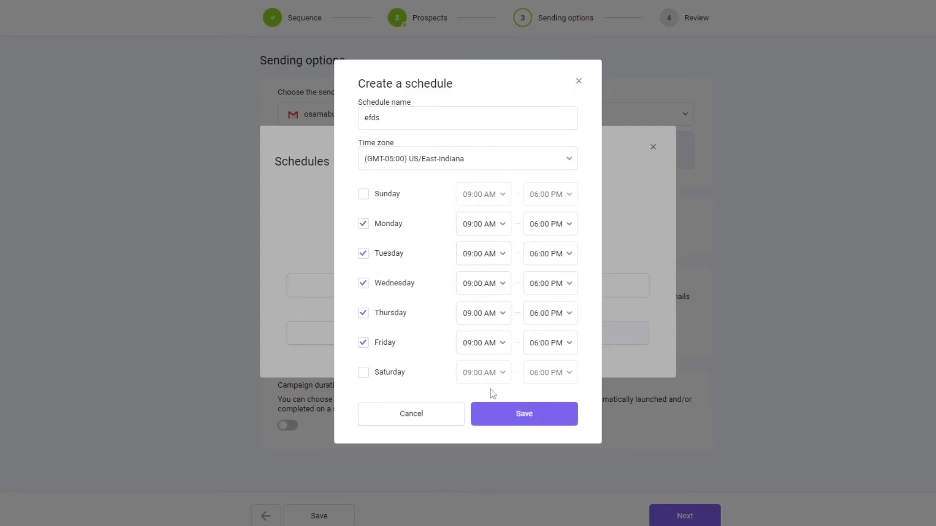
click(507, 414)
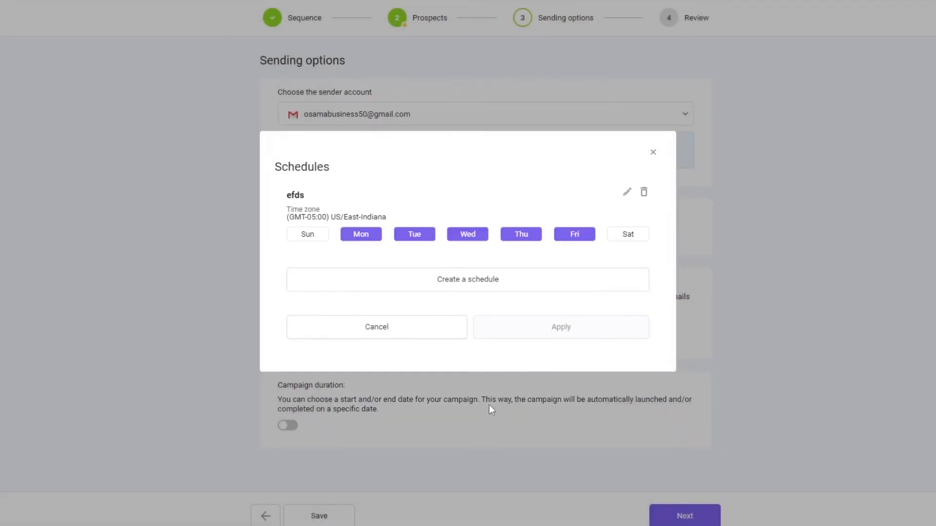
click(568, 322)
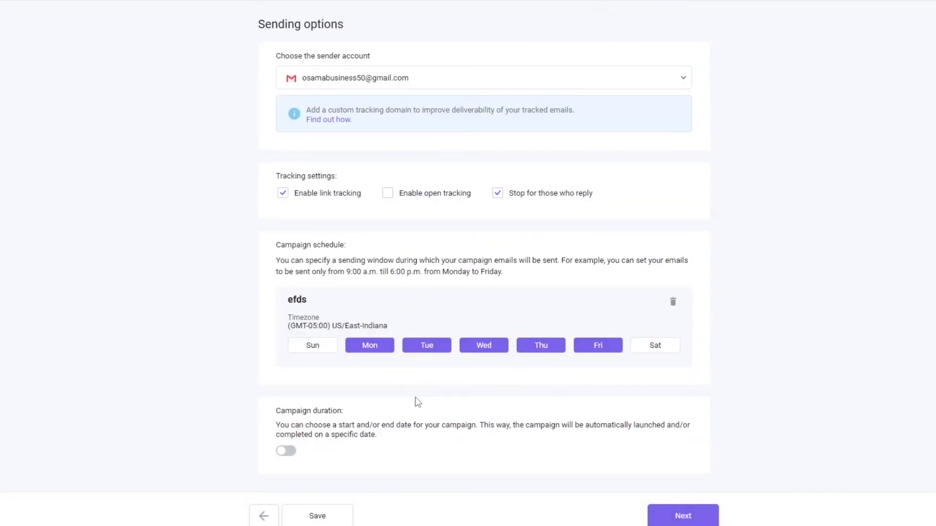
Continue to the campaign's Review stage and return to the Email Drip Campaigns overview
click(682, 515)
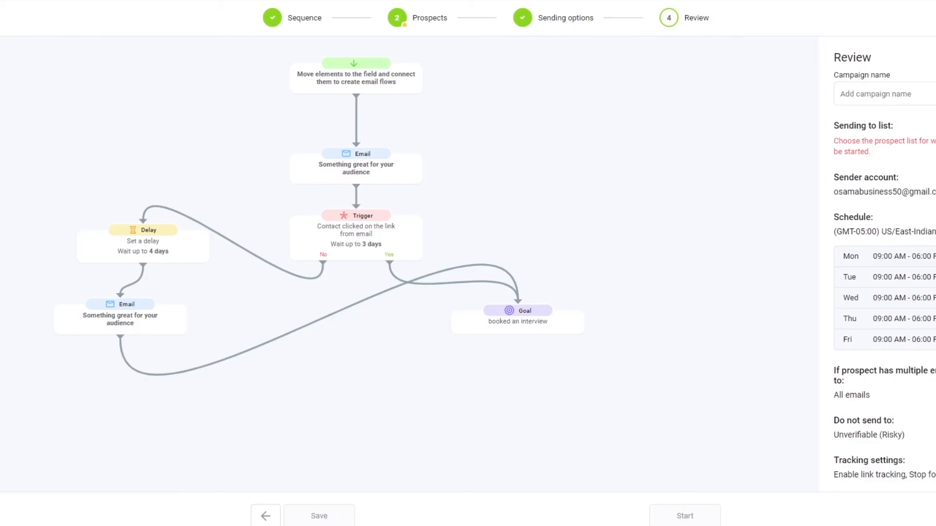
click(16, 198)
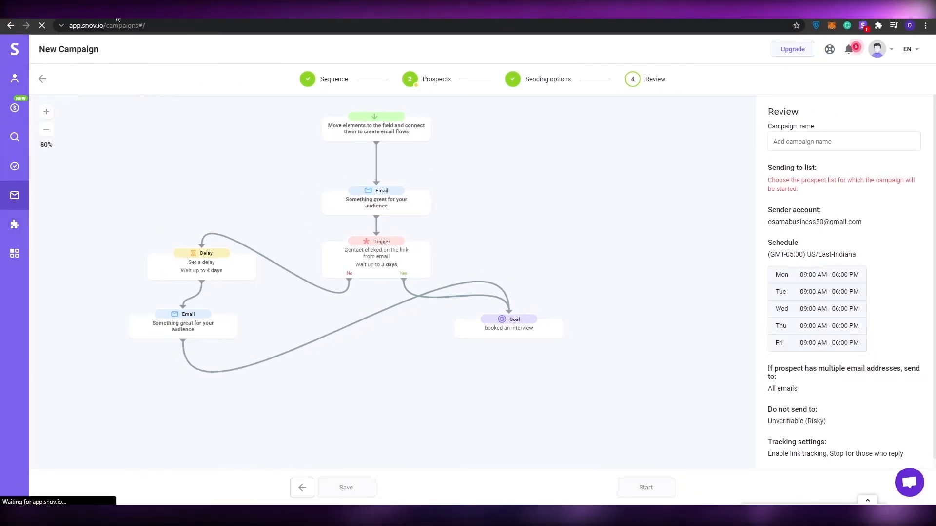
click(5, 190)
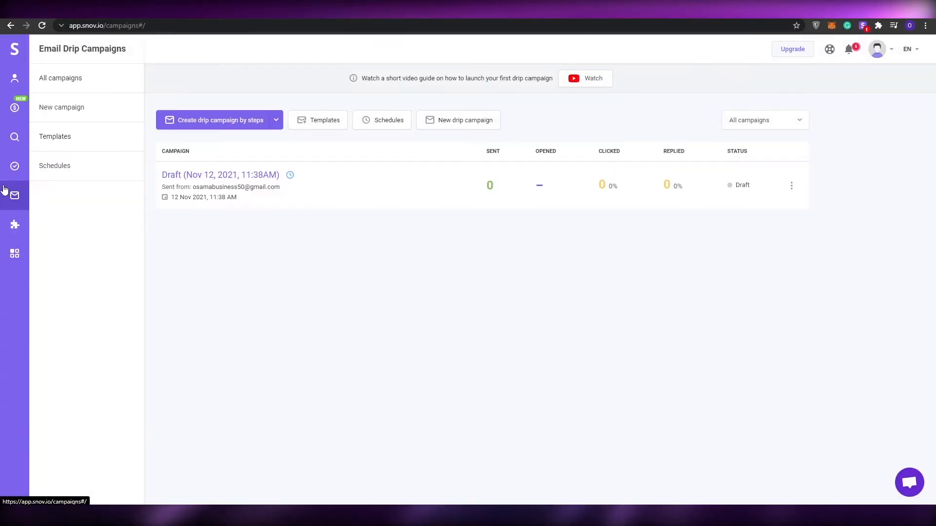
Open the single email search, which takes a first name, last name and company domain
mouse_move(17, 181)
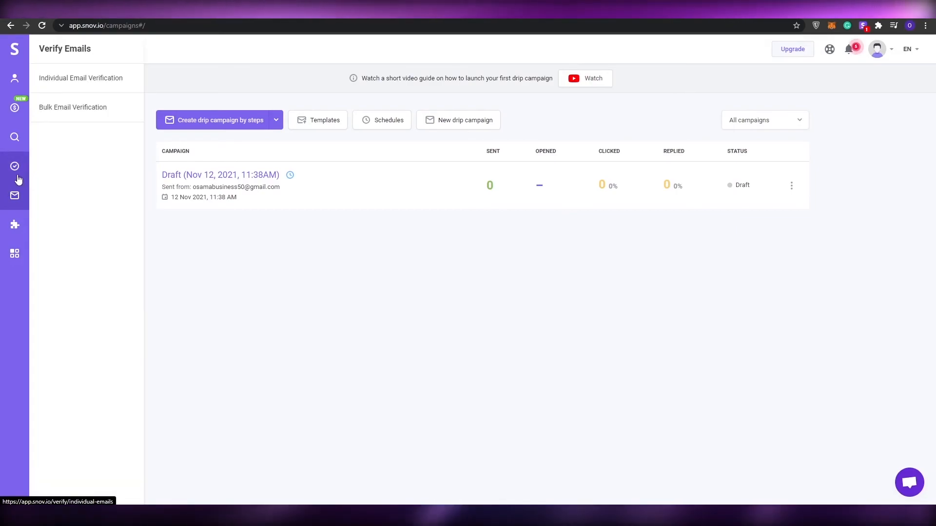
click(18, 142)
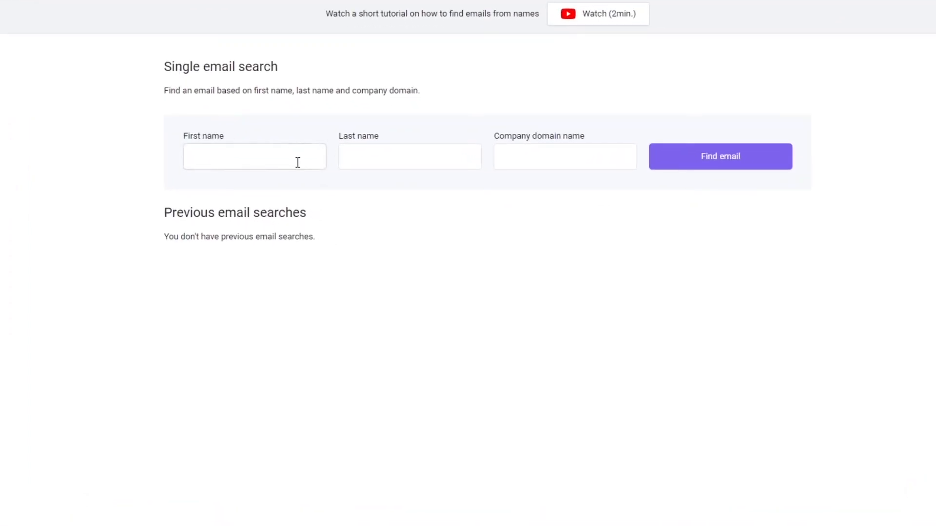
click(422, 167)
Find LinkedIn's people search in a new browser tab and try the Snov.io extension on that page
key(ctrl+t)
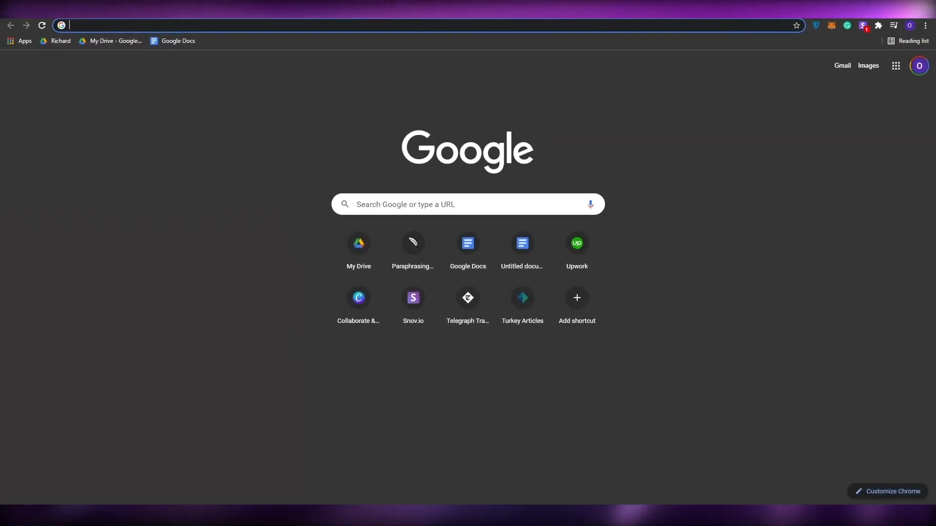
text(linkedin)
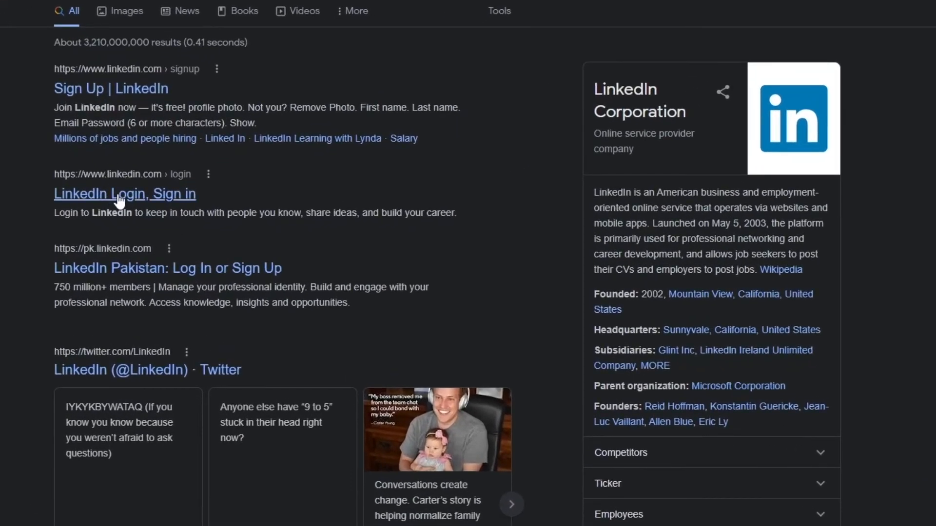
click(119, 195)
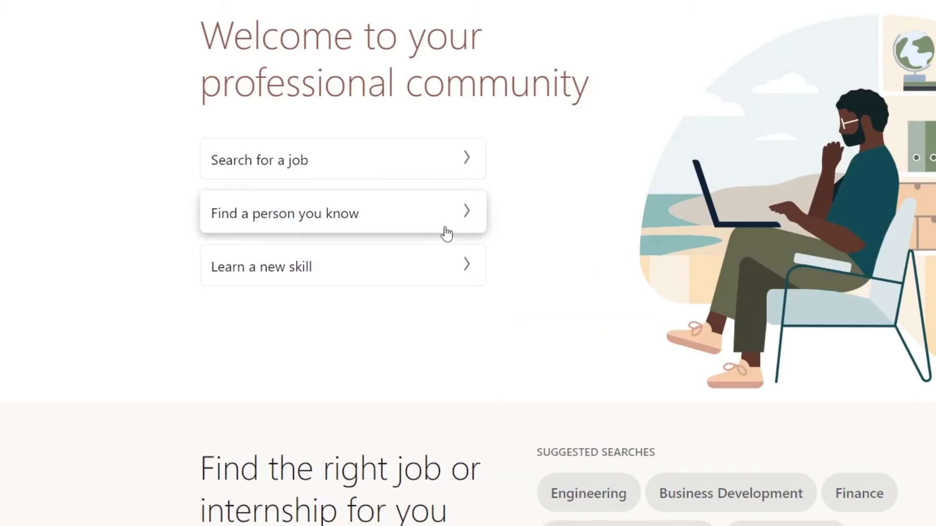
click(445, 229)
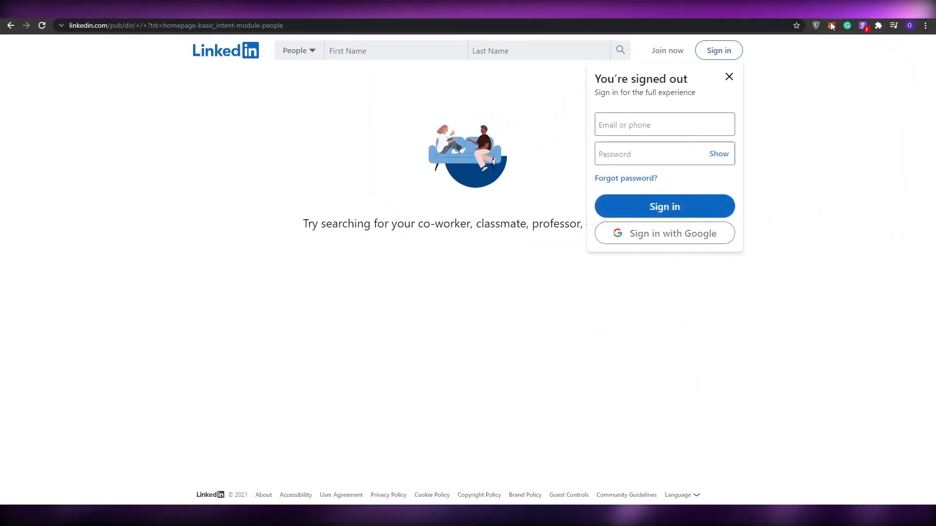
click(862, 25)
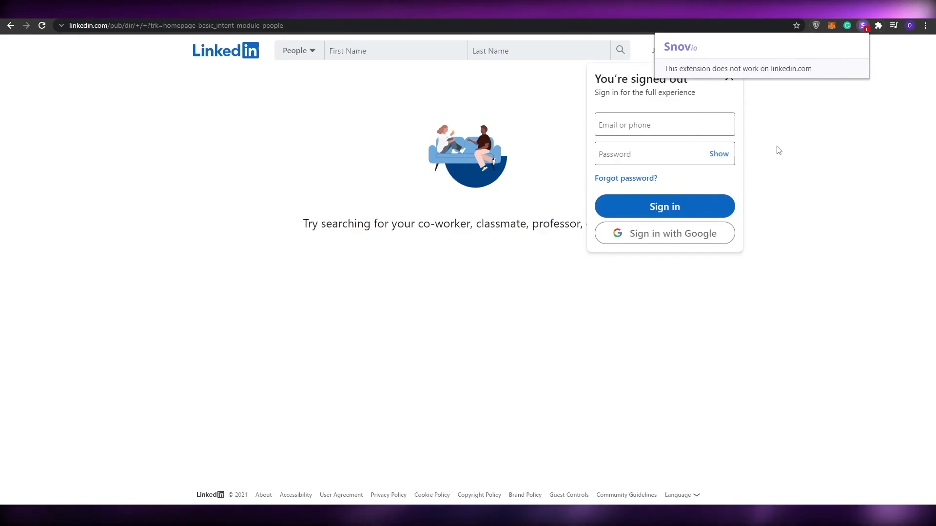
click(672, 234)
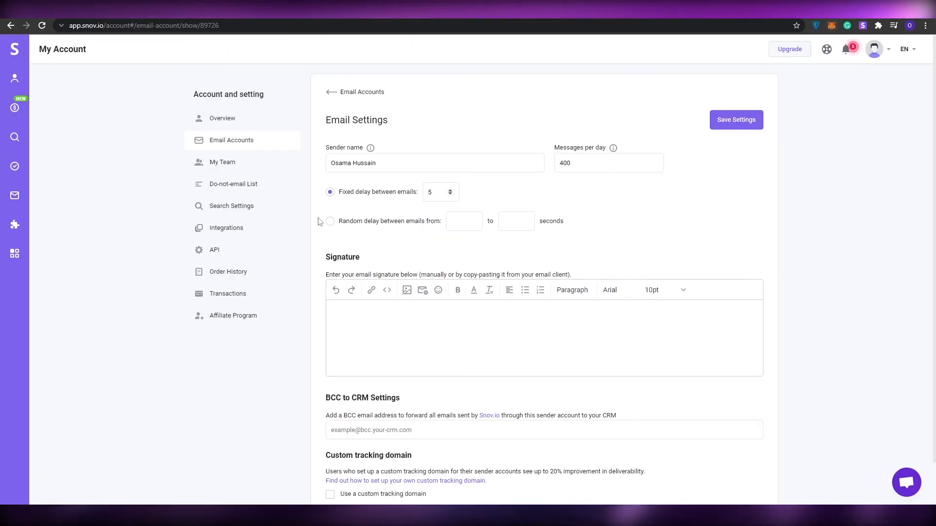
Examine the prospects the Snov.io extension finds on the Email Settings page and choose New Prospects List as their destination
scroll(408, 329, down, 2)
scroll(406, 325, up, 2)
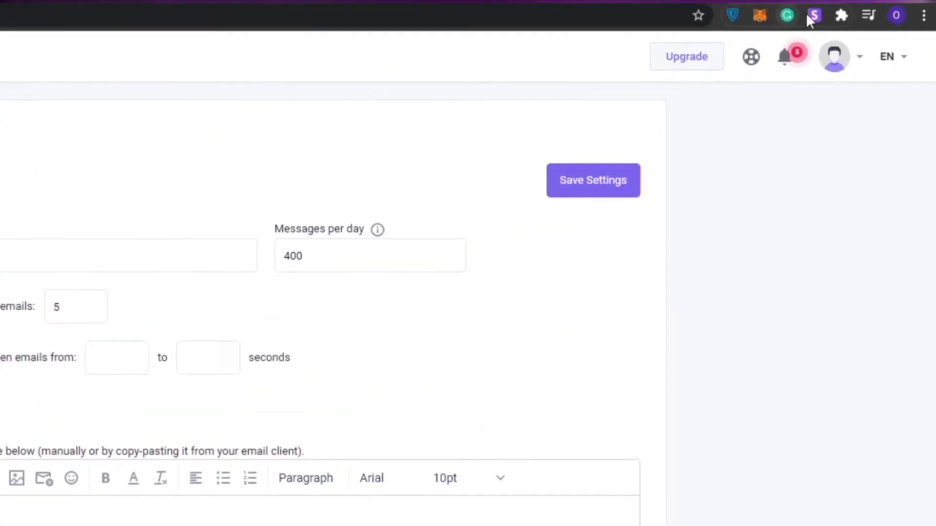
click(810, 15)
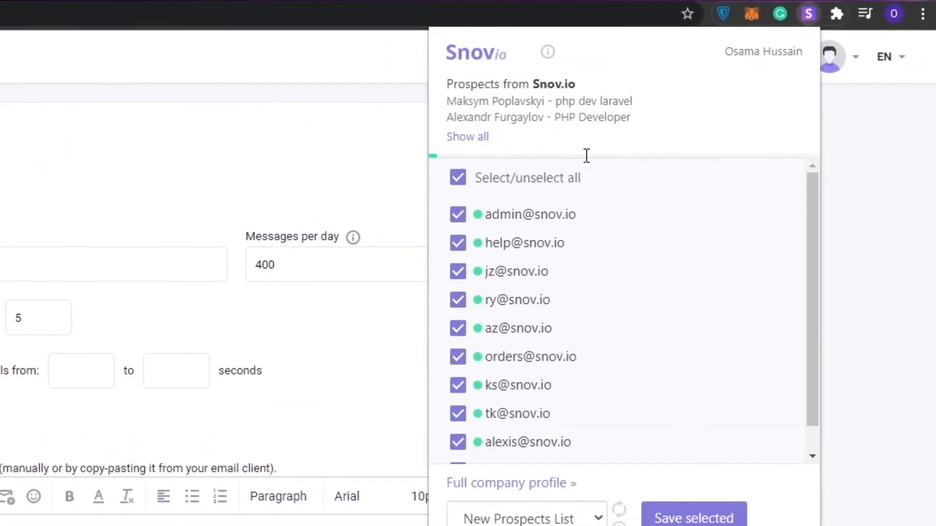
scroll(549, 229, down, 2)
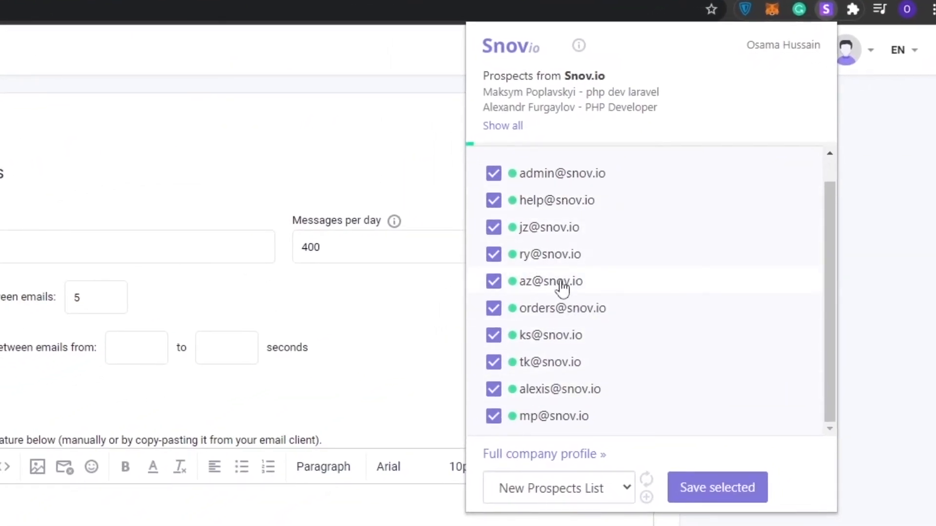
scroll(543, 421, up, 1)
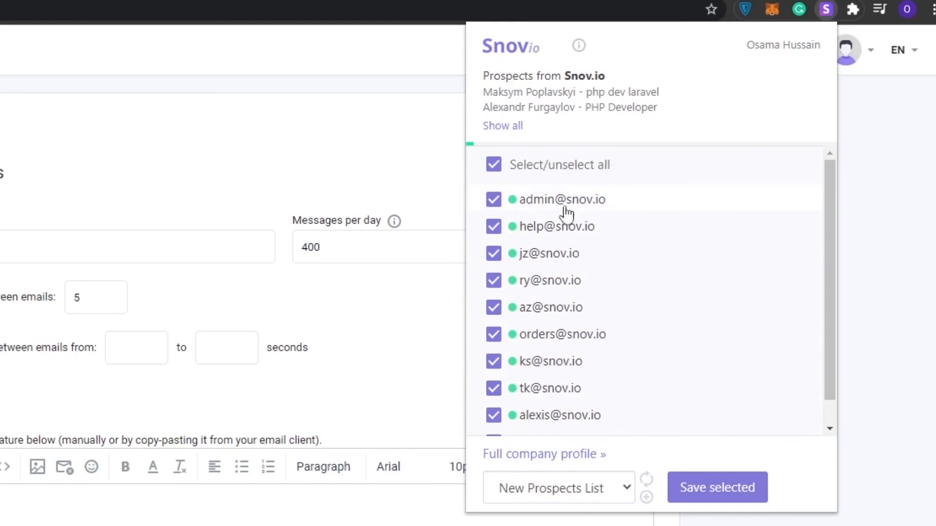
scroll(569, 208, down, 1)
click(617, 490)
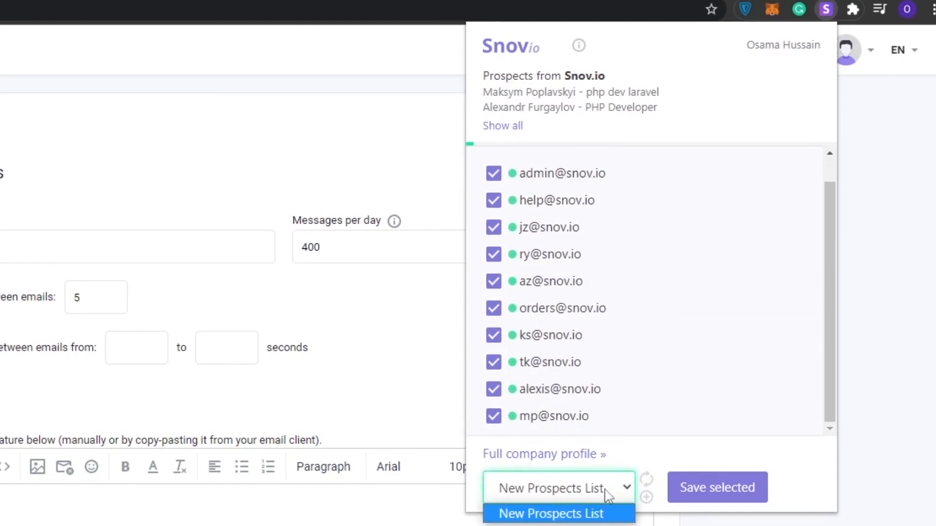
click(575, 516)
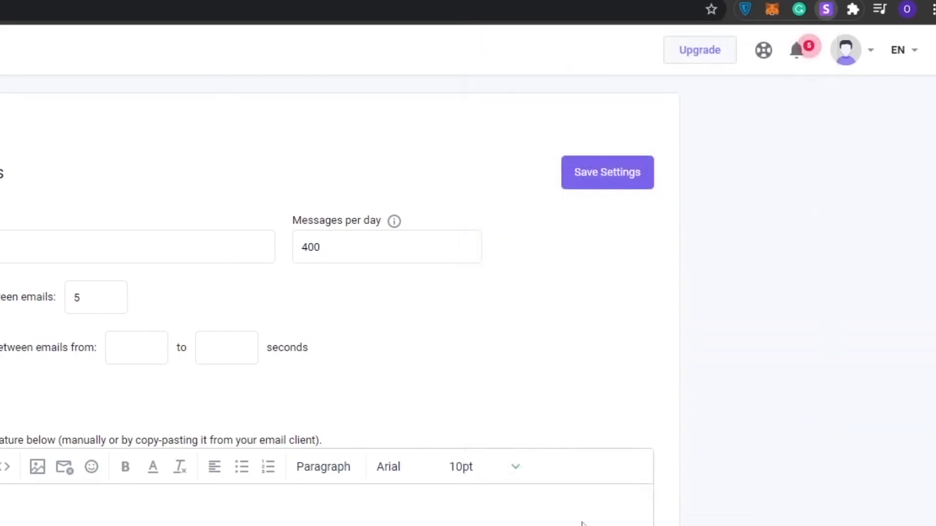
Save all the emails the Snov.io extension finds to New Prospects List and open that list to review the added prospects
click(826, 11)
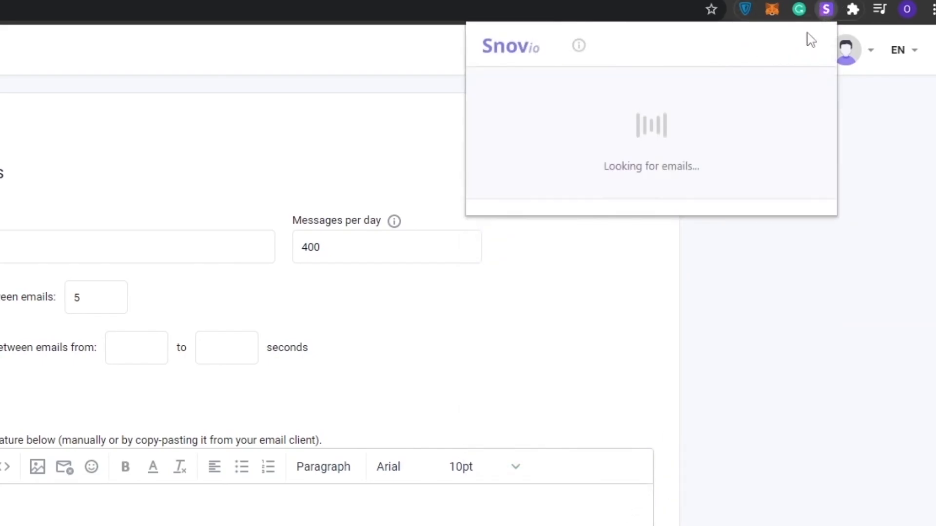
click(720, 500)
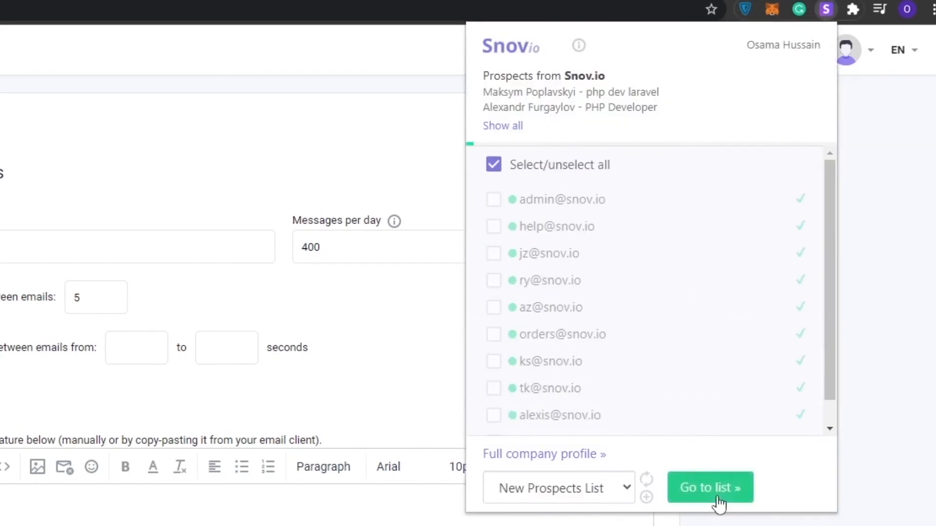
click(718, 501)
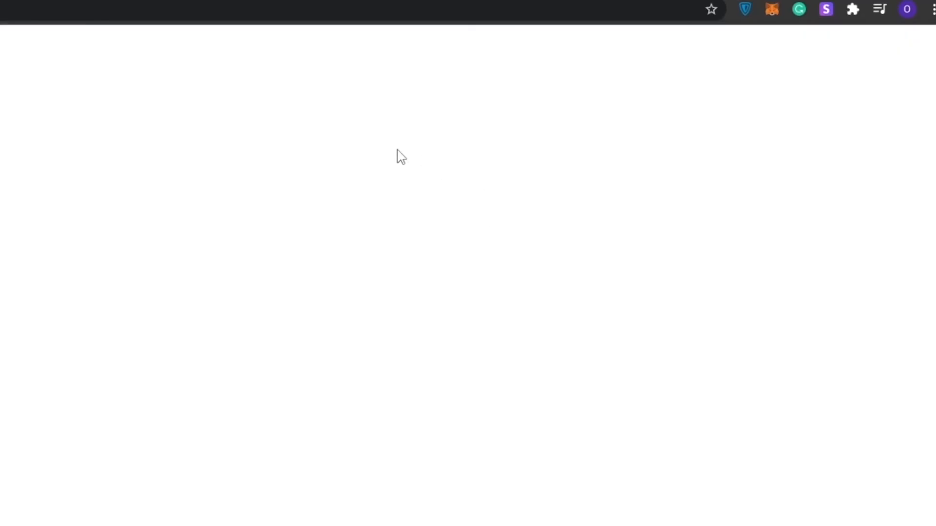
scroll(336, 271, down, 2)
scroll(341, 322, up, 1)
scroll(344, 302, up, 1)
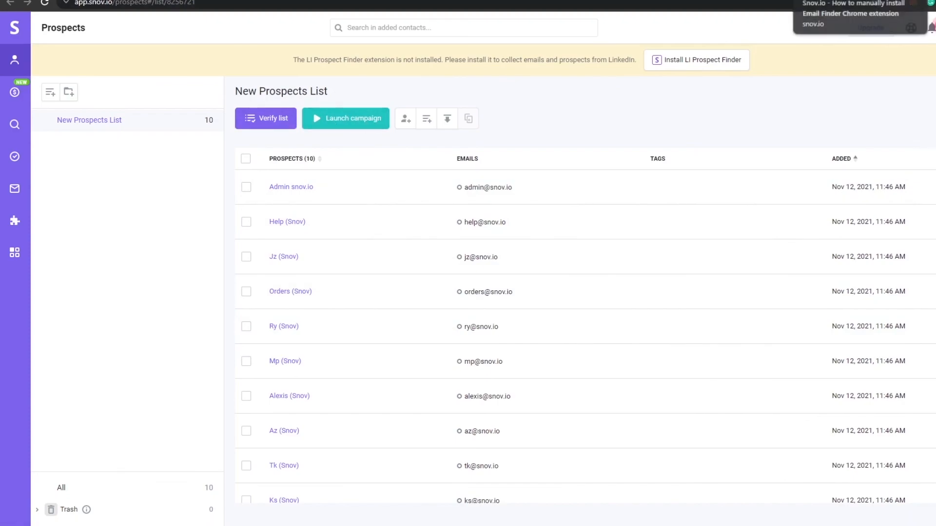
scroll(370, 222, down, 1)
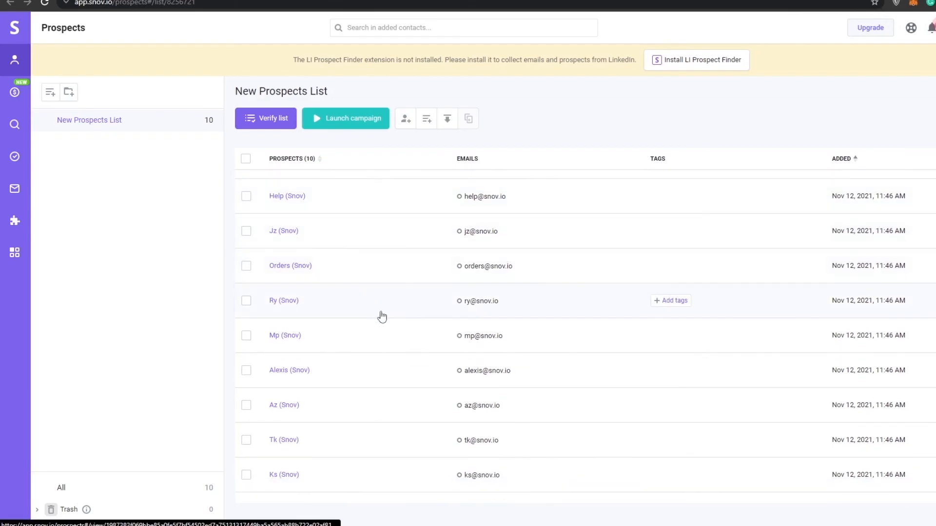
scroll(393, 338, up, 1)
scroll(386, 349, down, 1)
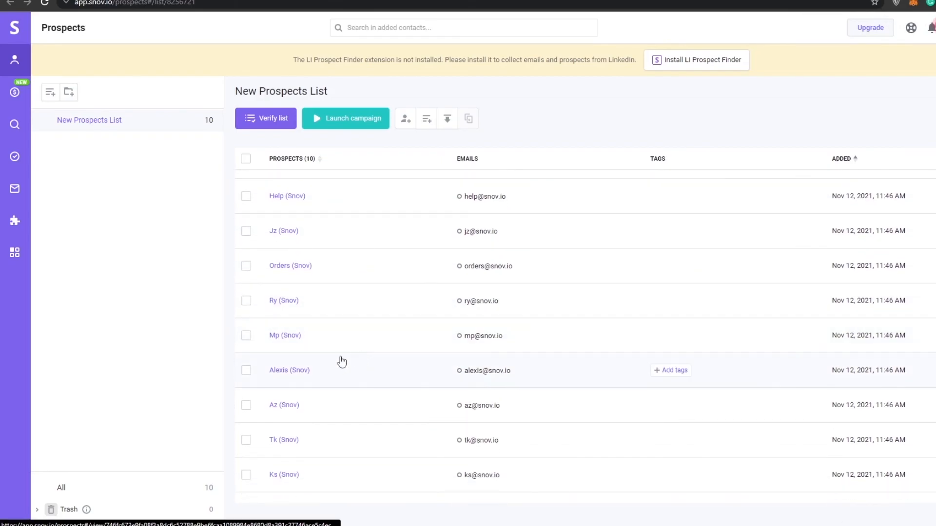